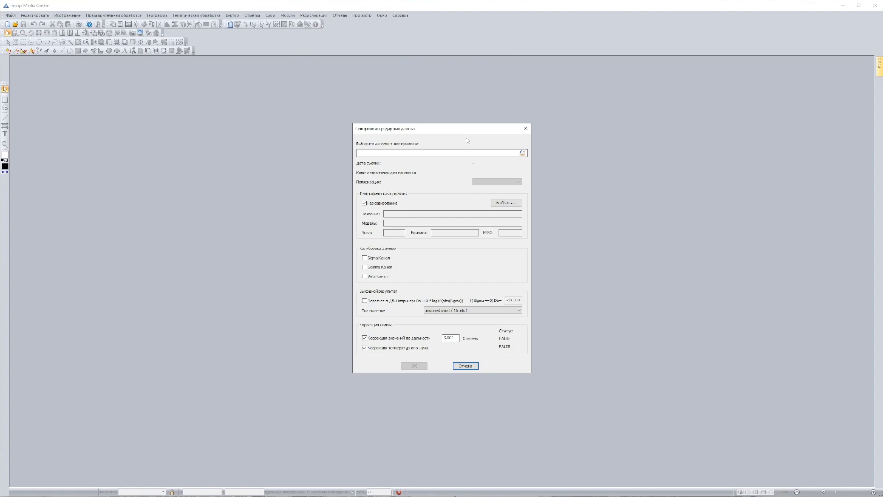
Load the manifest SAFE file from the S1A_EW_GRDM_1SDH scene folder as the radar document for georeferencing.
click(523, 153)
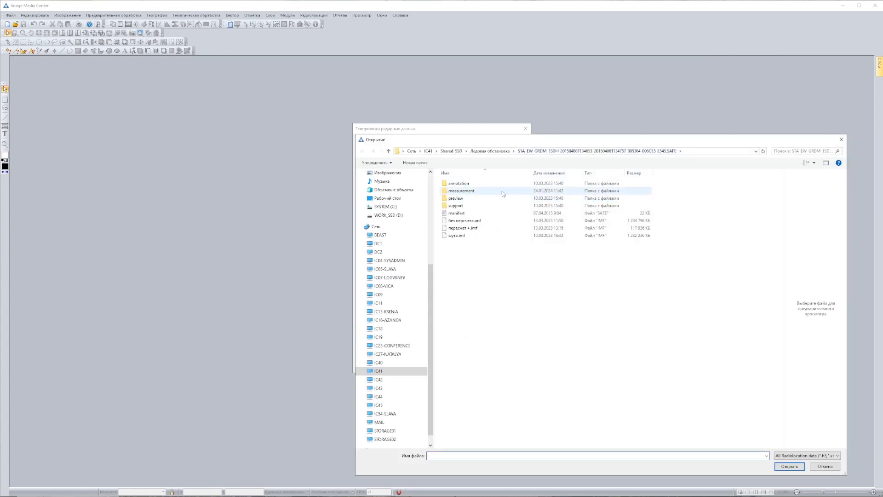
click(488, 216)
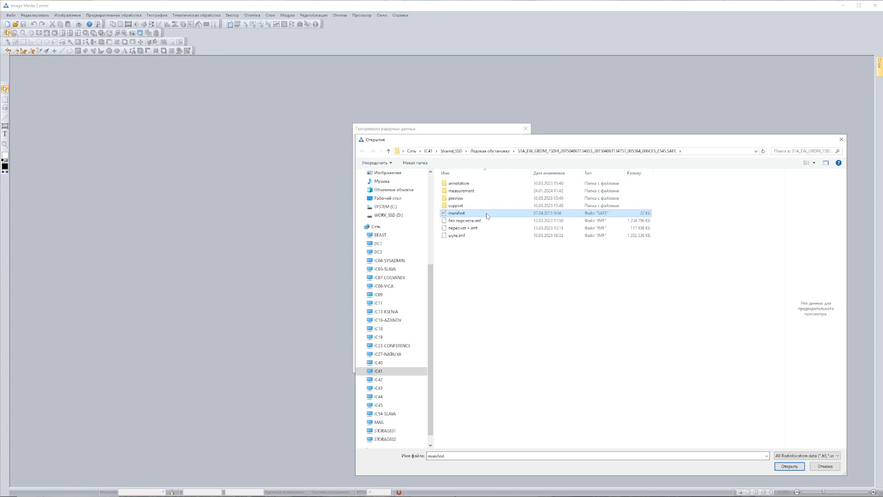
click(788, 466)
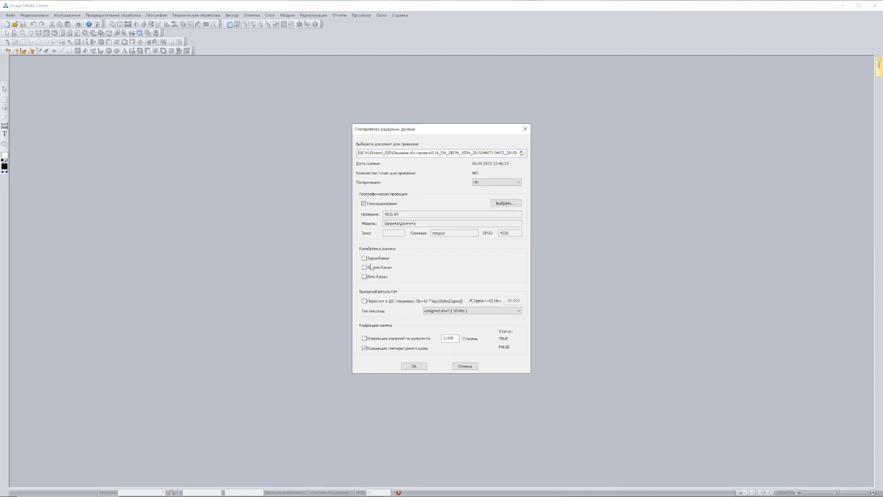
Enable Sigma channel calibration and conversion to dB, run the georeferencing, and maximise the resulting document.
click(366, 259)
click(366, 304)
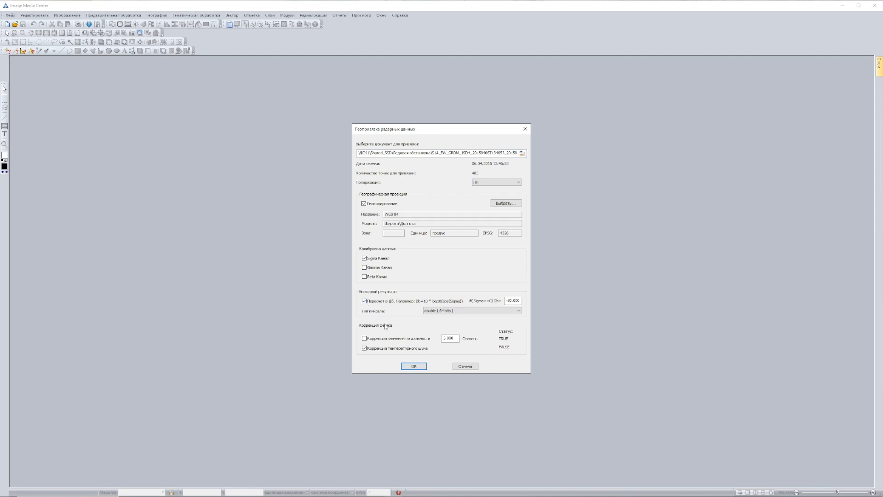
click(413, 368)
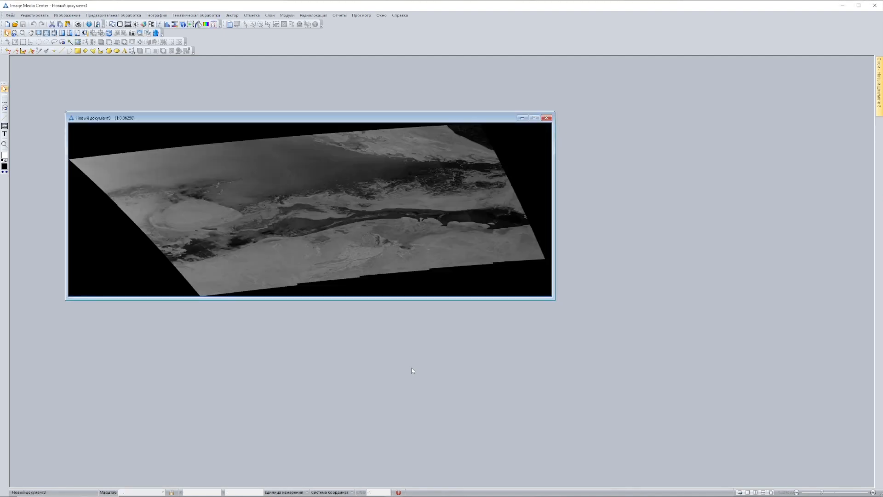
click(535, 118)
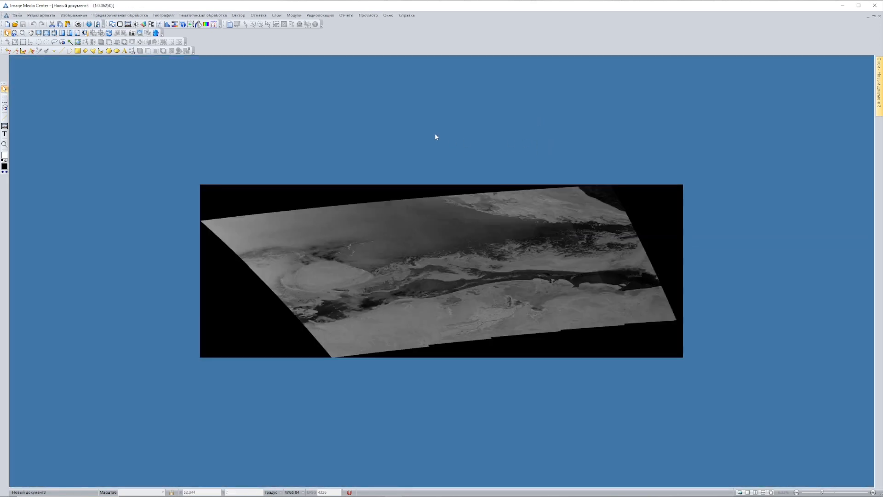
Mark the black background around the radar scene, invert the marking to cover the scene, and copy that area with smoothing.
click(78, 43)
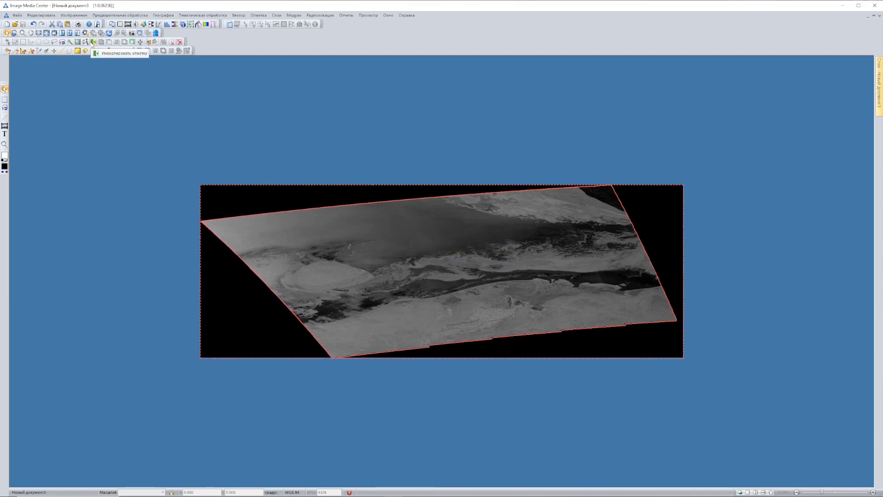
click(93, 42)
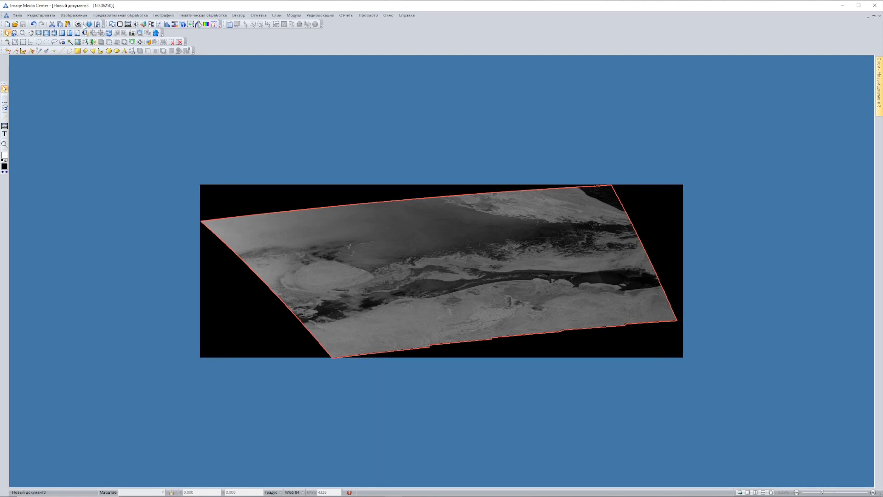
click(77, 17)
mouse_move(138, 23)
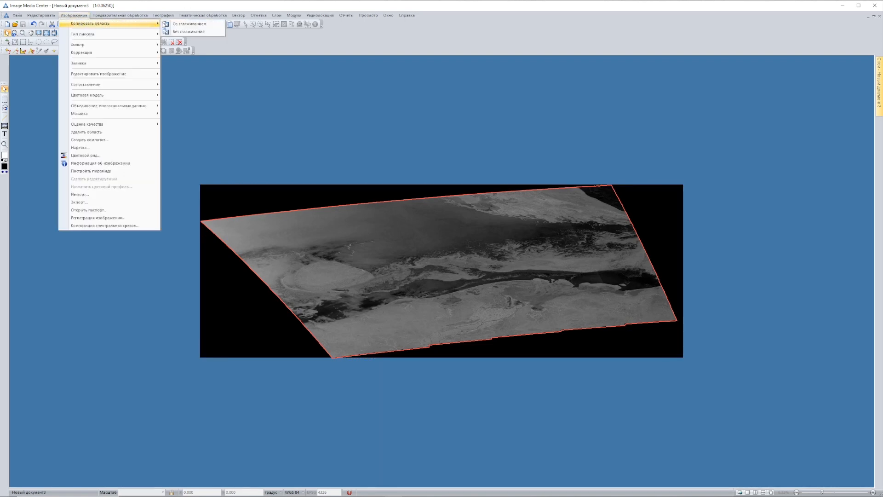
click(175, 23)
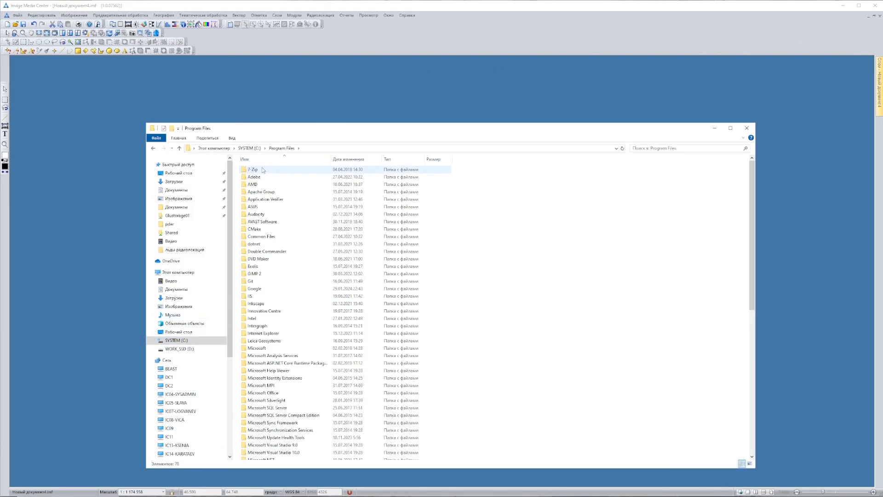
Open map.imf from Program Files\Innovative Centre\IMC 5.0\Presets\Maps and get the file browser out of the way.
double_click(274, 310)
double_click(266, 170)
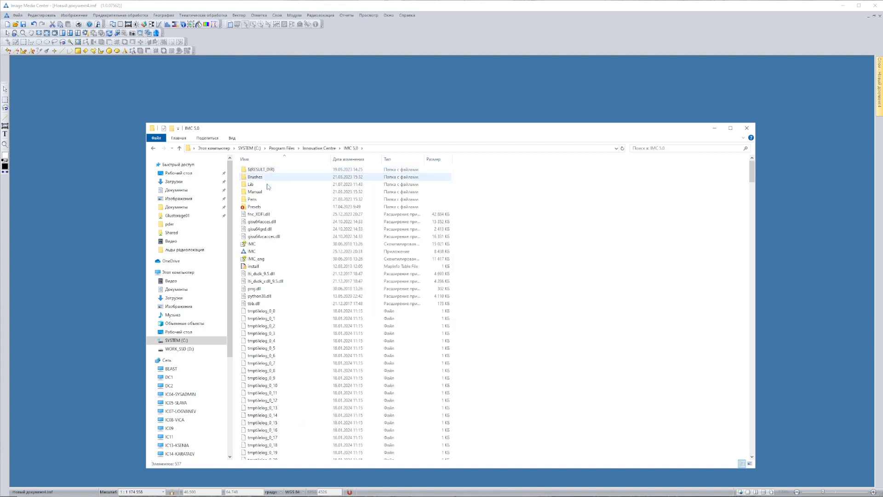
click(263, 208)
double_click(262, 208)
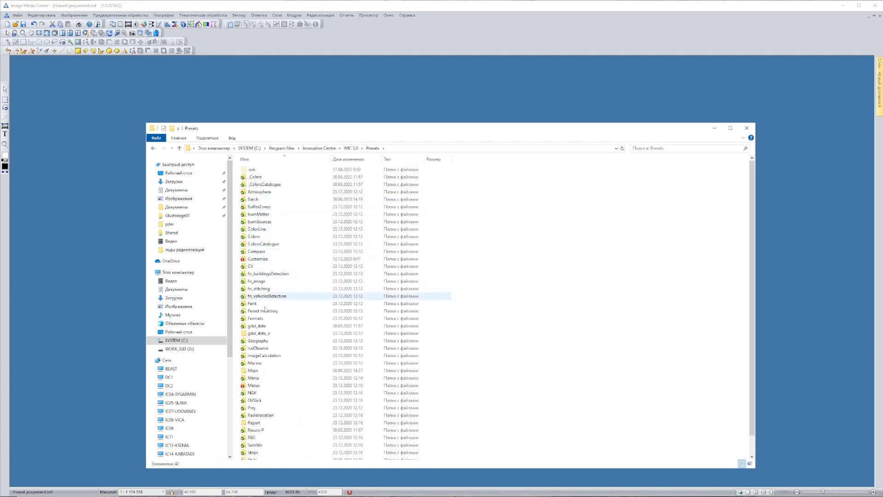
double_click(256, 370)
drag(324, 114, 323, 111)
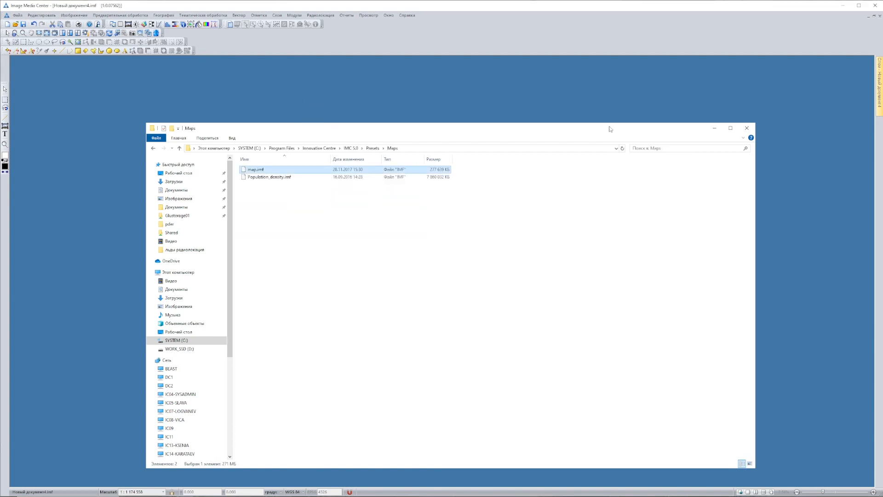
click(714, 128)
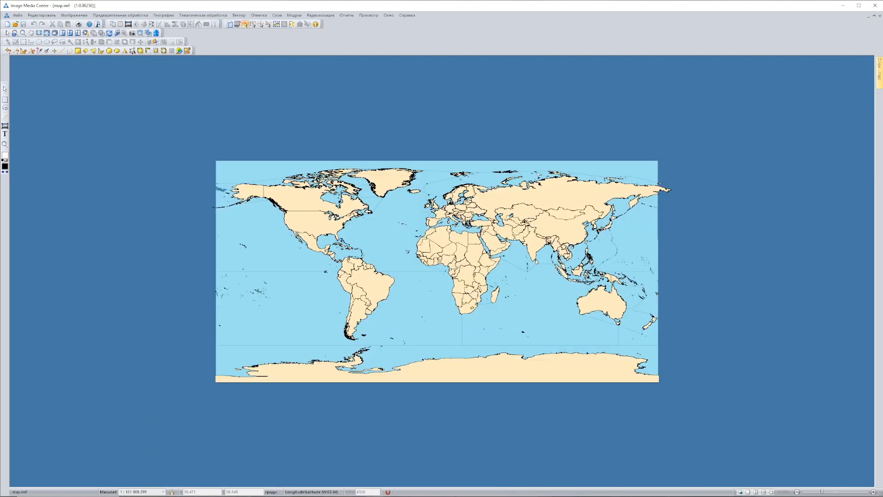
Unmaximise the documents, copy the map layer from map.imf into the cropped radar document, and maximise that document.
click(865, 59)
click(873, 16)
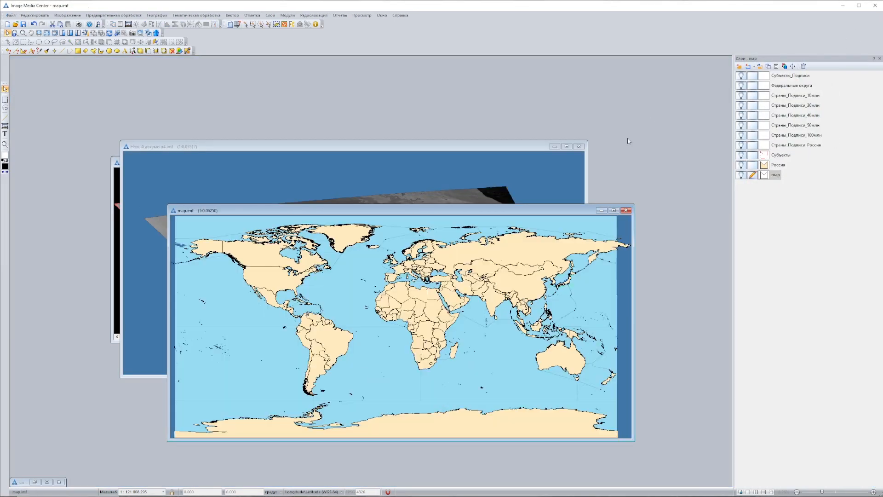
click(534, 190)
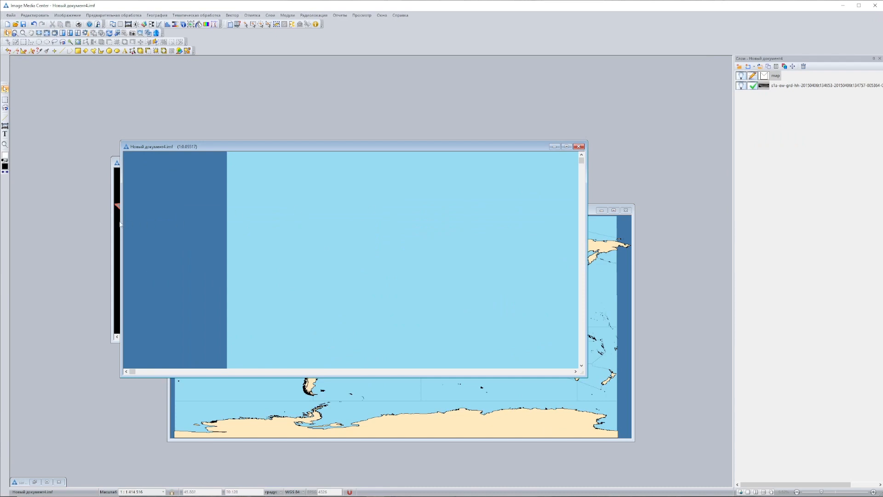
click(557, 209)
click(566, 146)
Move the radar image layer above the map layer and check its position on the surrounding map.
right_click(777, 95)
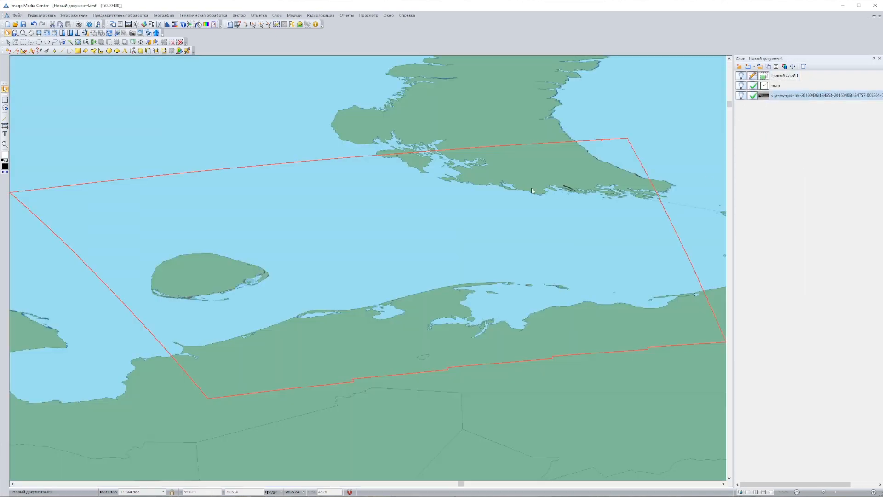
click(808, 166)
drag(787, 95, 783, 85)
scroll(632, 158, down, 3)
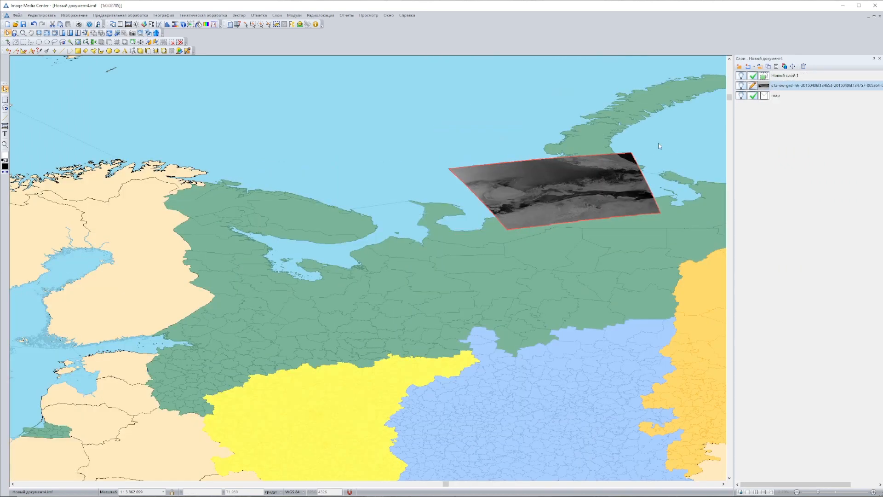
click(723, 484)
click(723, 483)
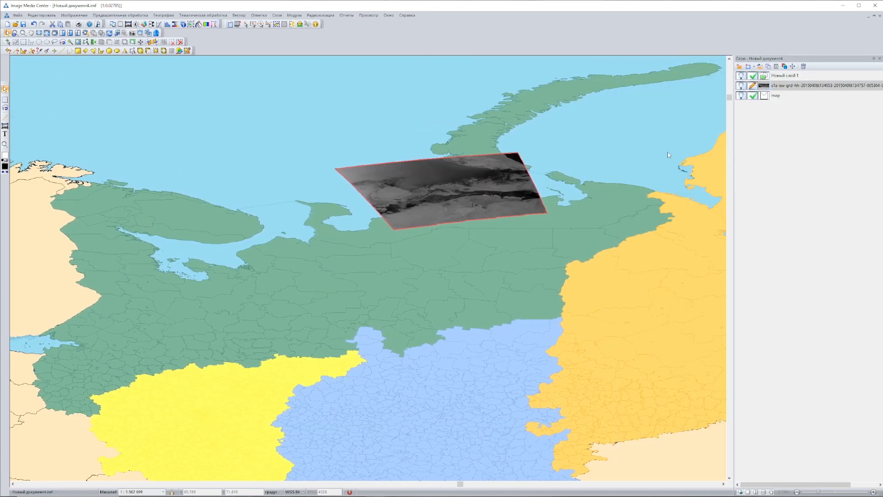
scroll(666, 160, up, 2)
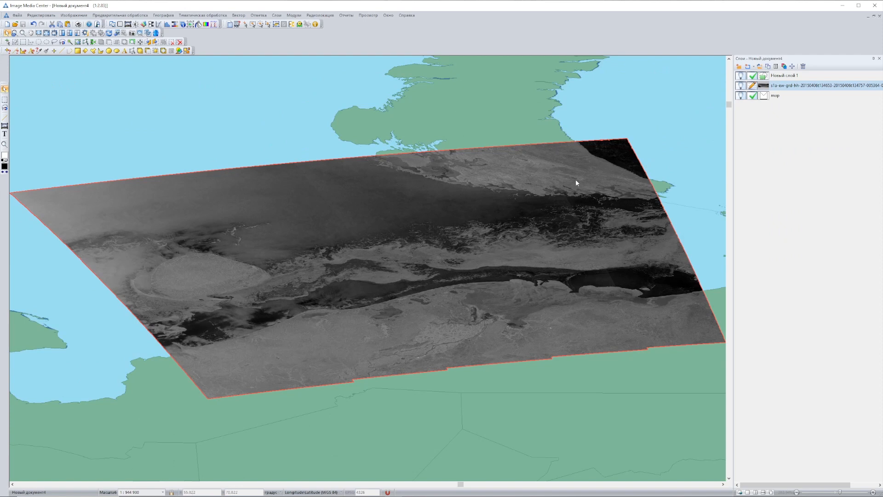
Make the map layer editable, select the map objects crossing the marked scene outline, and clip them to it.
click(750, 97)
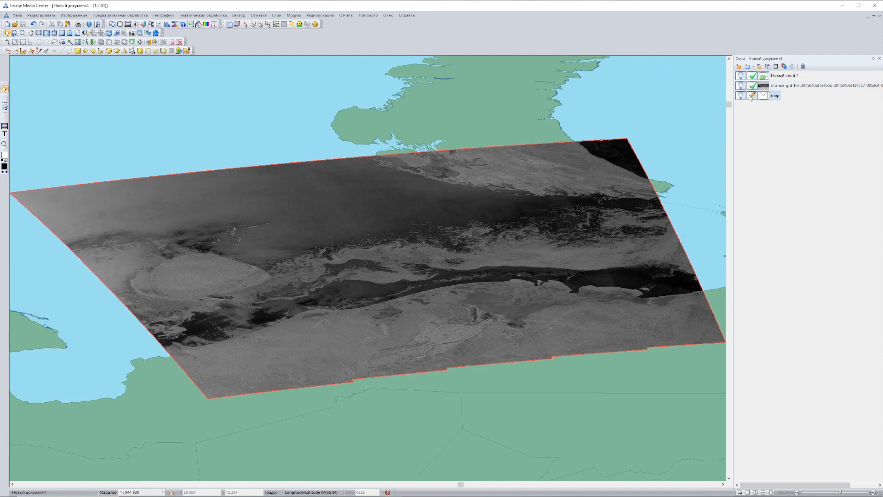
click(299, 25)
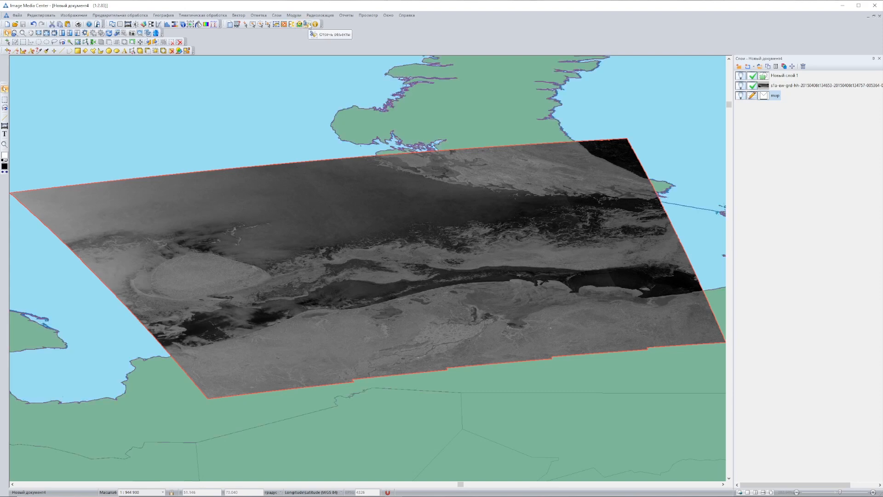
click(307, 24)
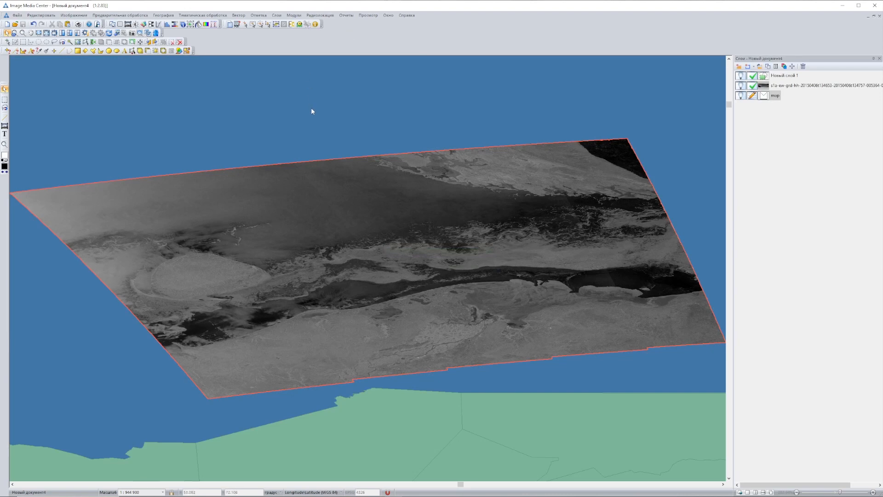
Select the remaining map objects outside the scene outline and remove them with the clip objects operation.
scroll(312, 111, down, 4)
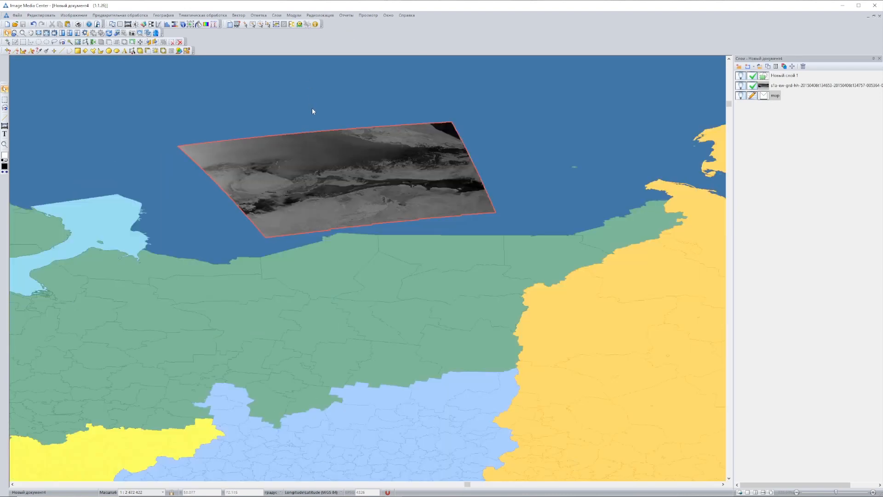
click(292, 24)
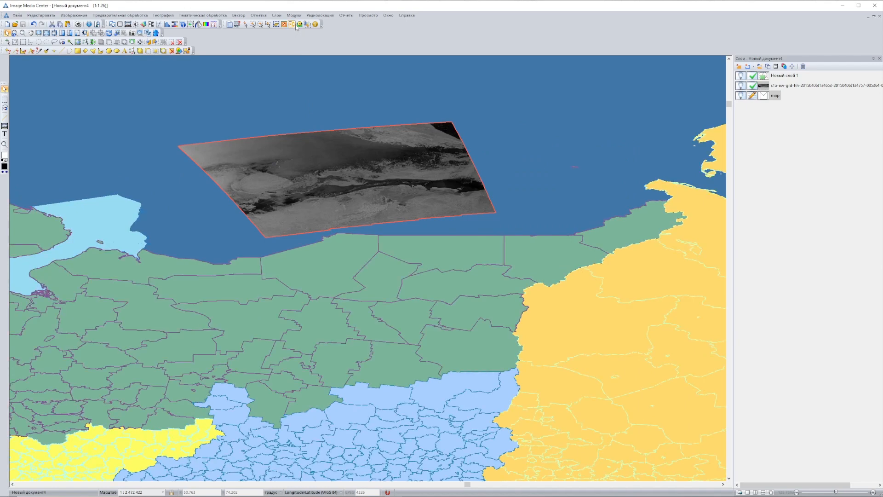
click(307, 25)
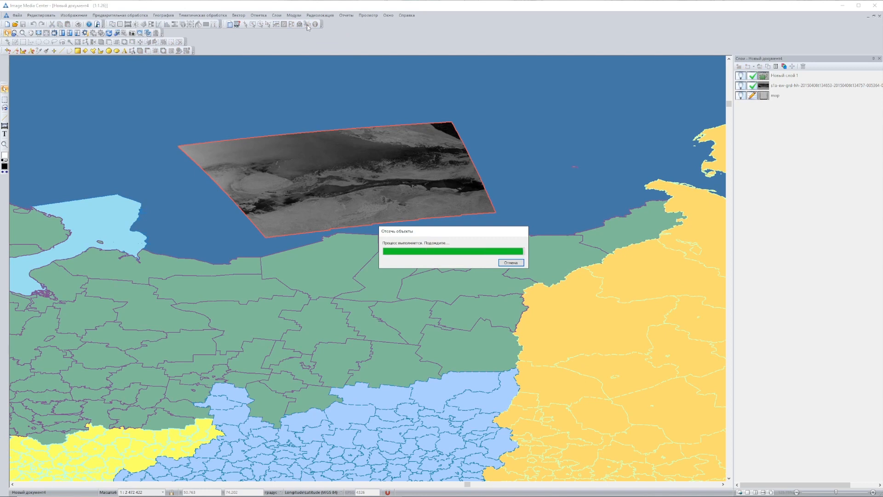
scroll(290, 81, up, 1)
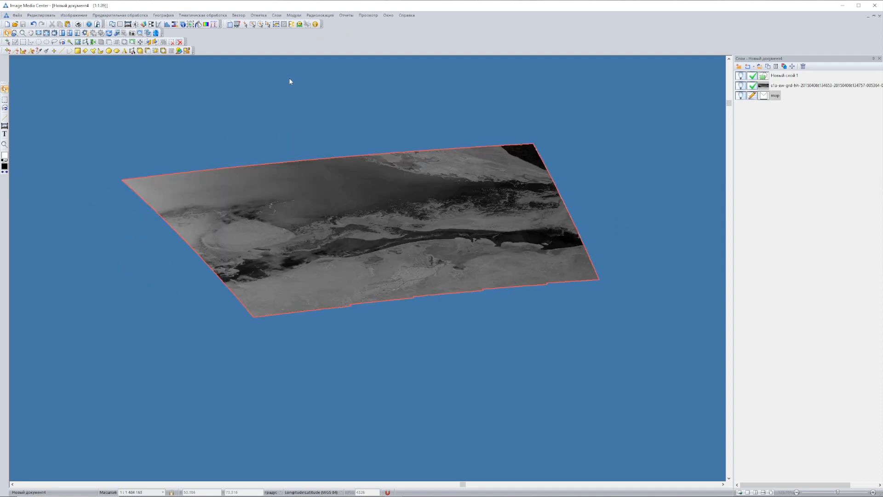
Hide the Новый слой 1 layer and the radar image layer, leaving only the clipped map layer displayed.
click(753, 75)
click(740, 85)
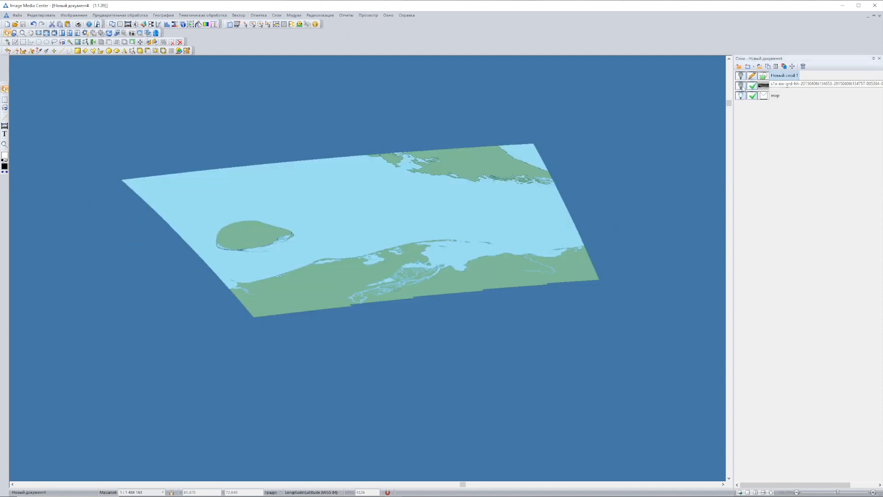
click(740, 86)
scroll(513, 139, up, 1)
click(12, 484)
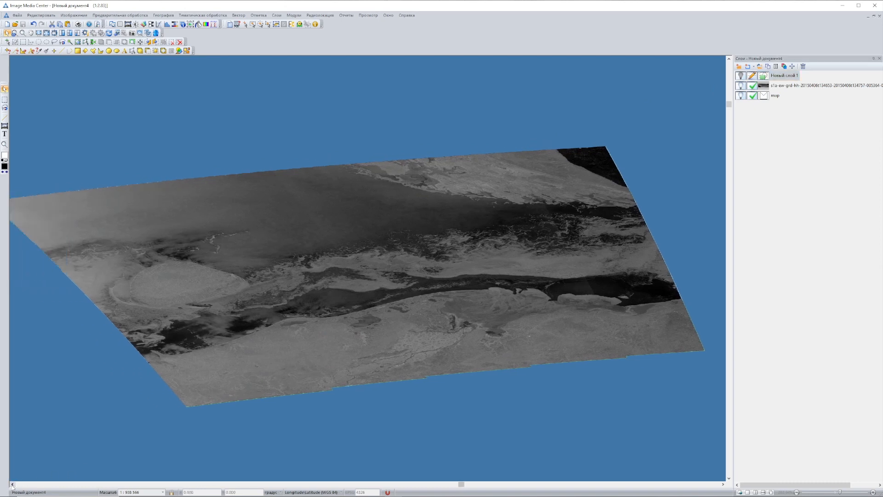
click(741, 85)
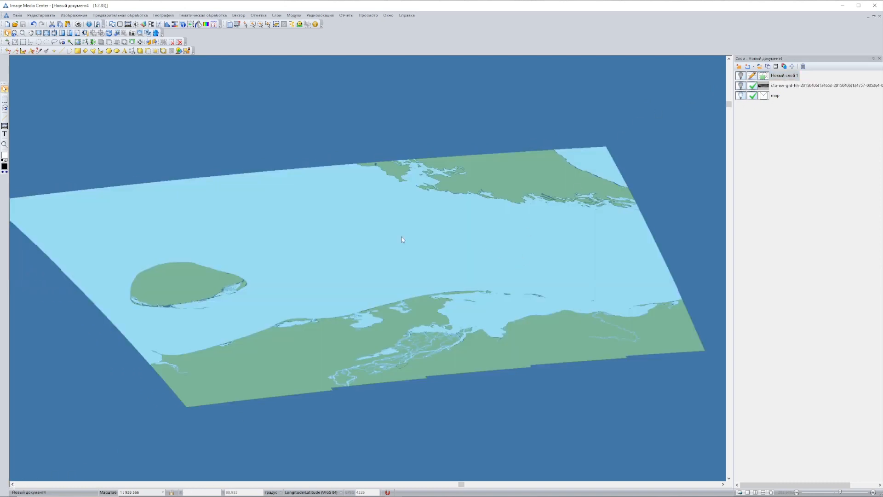
Delete the green land polygons from the map layer, keeping the sea polygon, and show the radar image layer again.
click(750, 98)
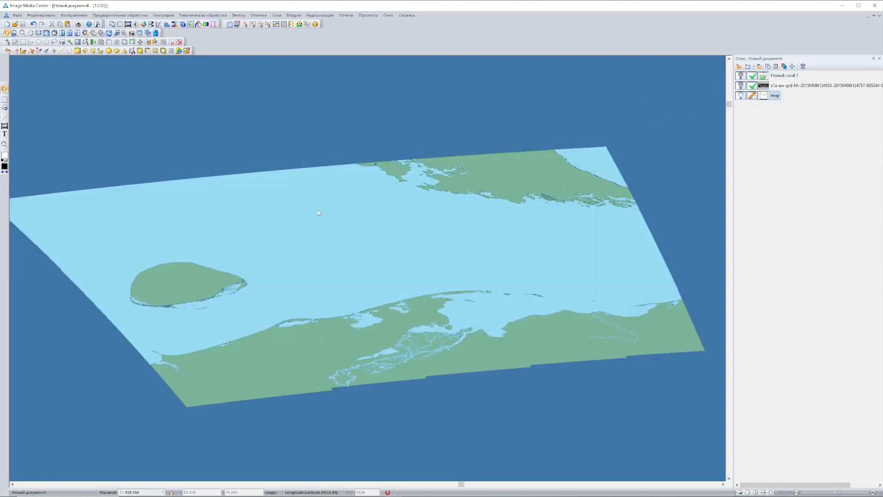
double_click(299, 193)
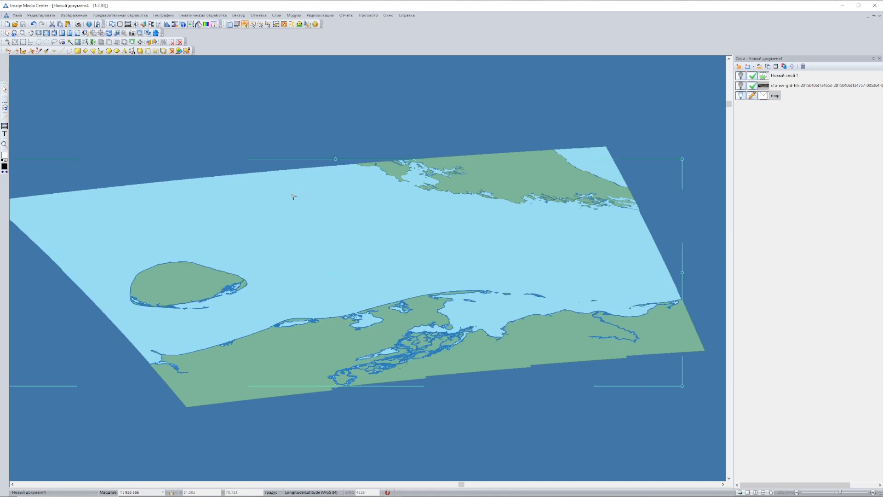
click(552, 331)
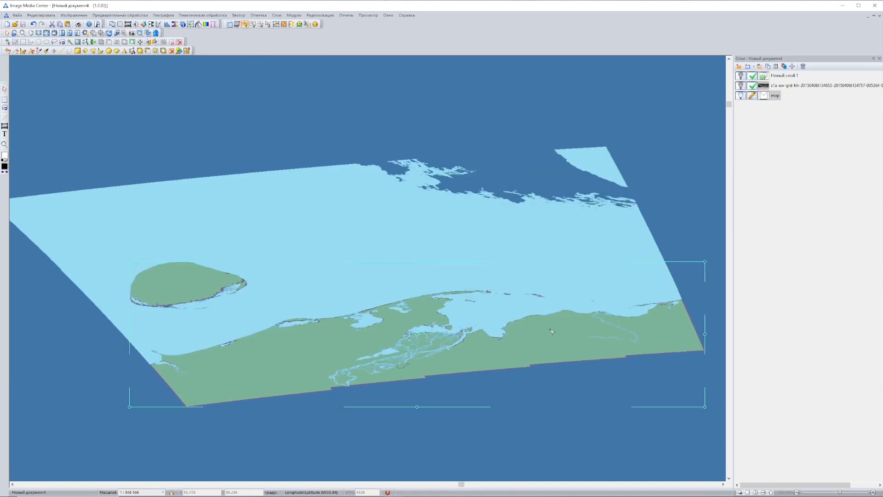
key(Delete)
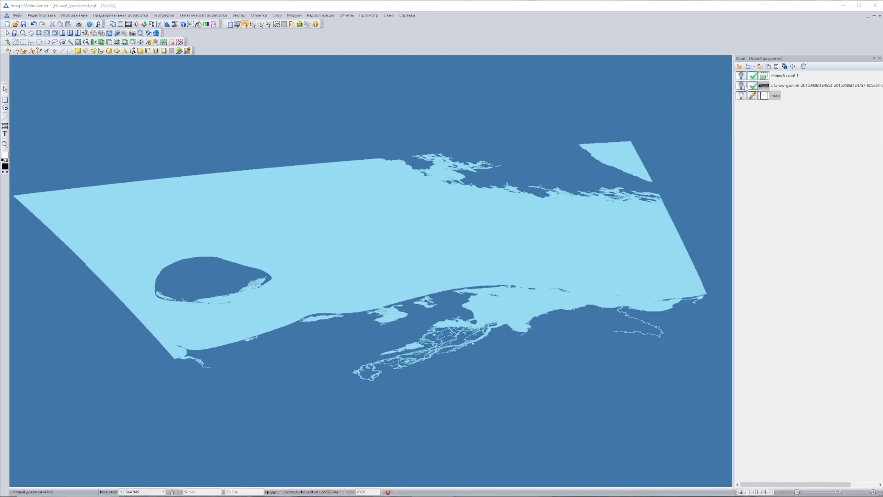
click(741, 86)
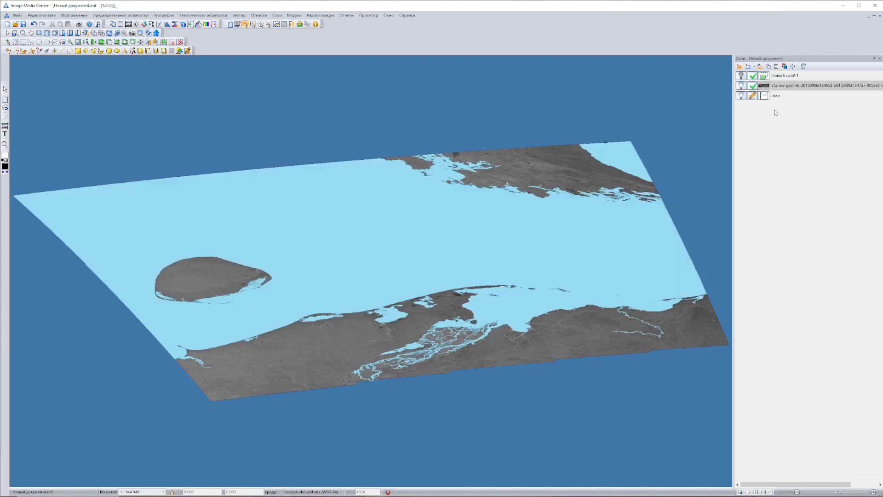
Move the radar image layer below the map layer and create a mark layer from the map's sea polygons.
drag(774, 85, 773, 110)
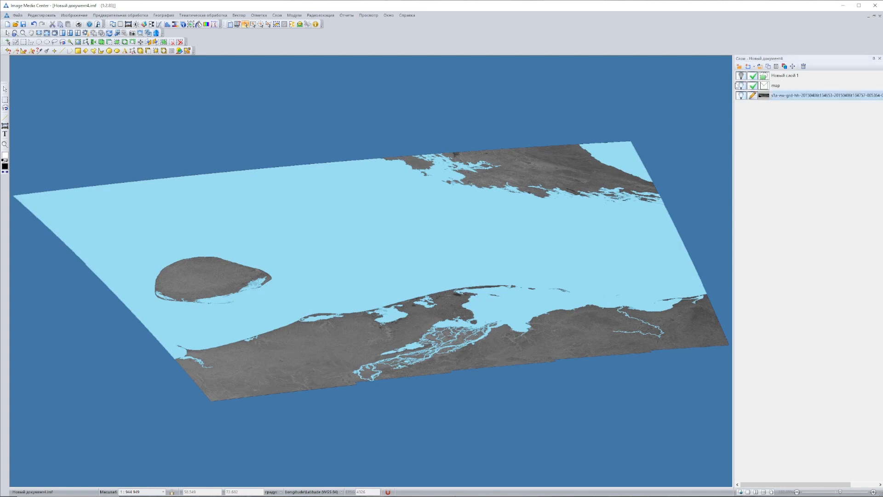
click(752, 86)
click(752, 86)
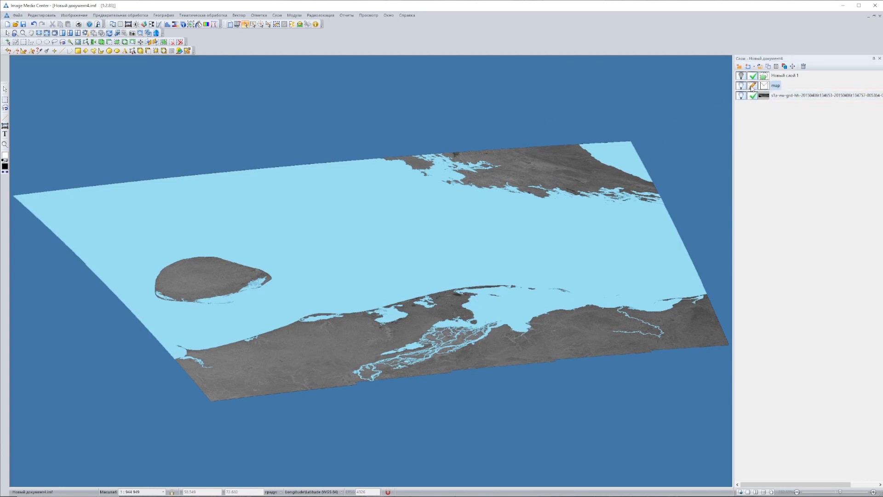
click(157, 43)
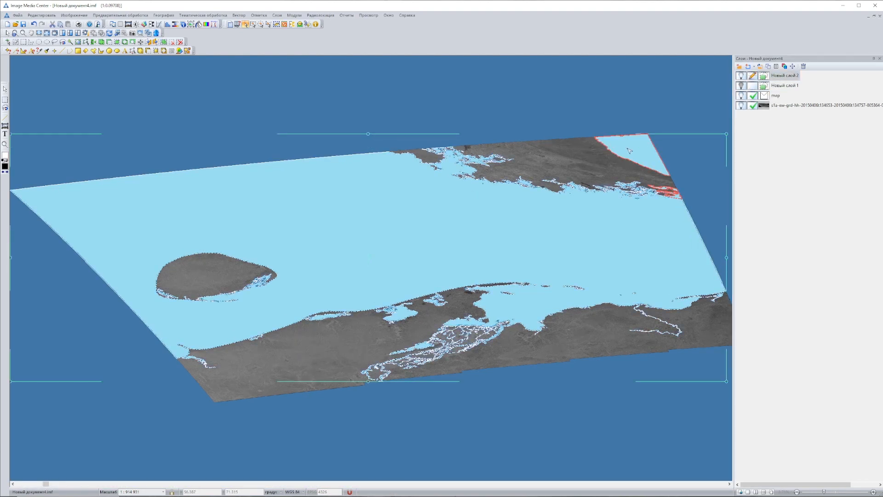
Hide the map layer and copy the marked sea area of the radar image layer into a new document.
click(752, 105)
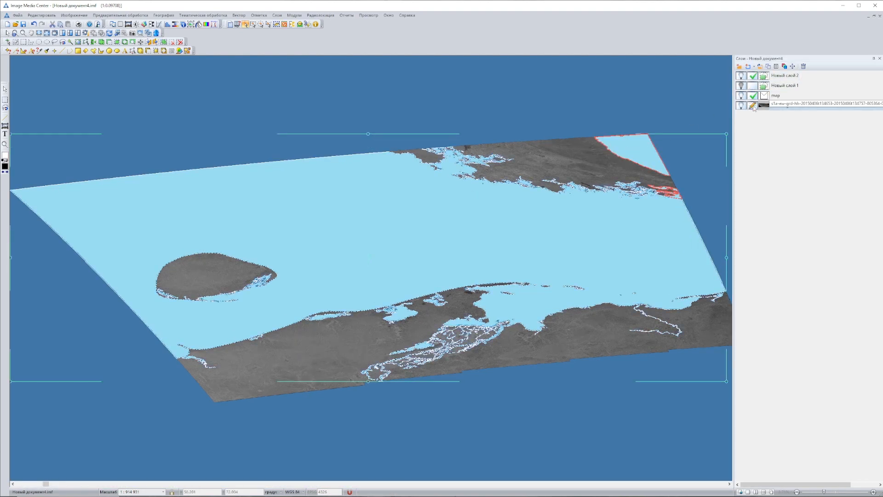
click(740, 96)
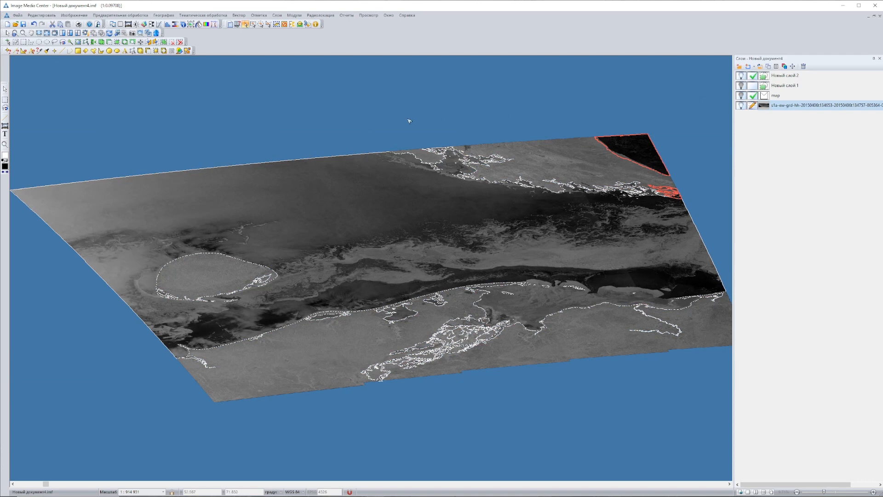
click(74, 15)
mouse_move(99, 27)
click(195, 24)
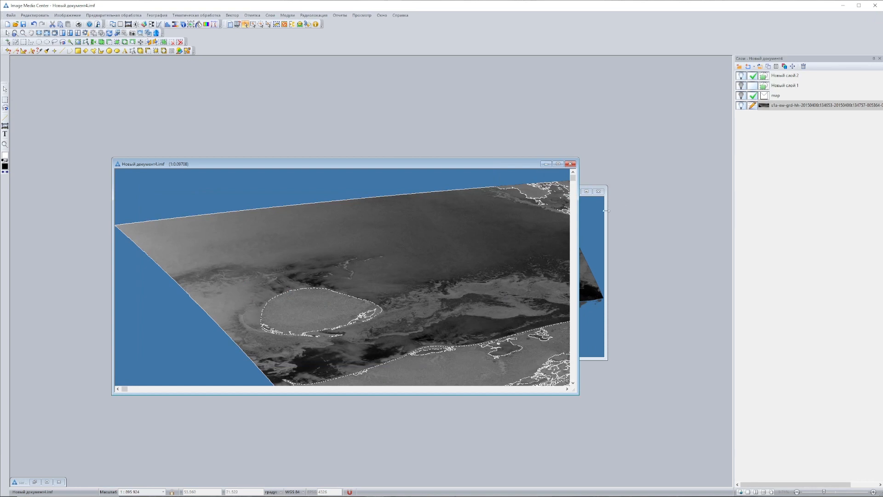
Transfer the cut-out sea image layer from the new document into the original document and maximize that document.
click(590, 216)
drag(788, 77, 441, 371)
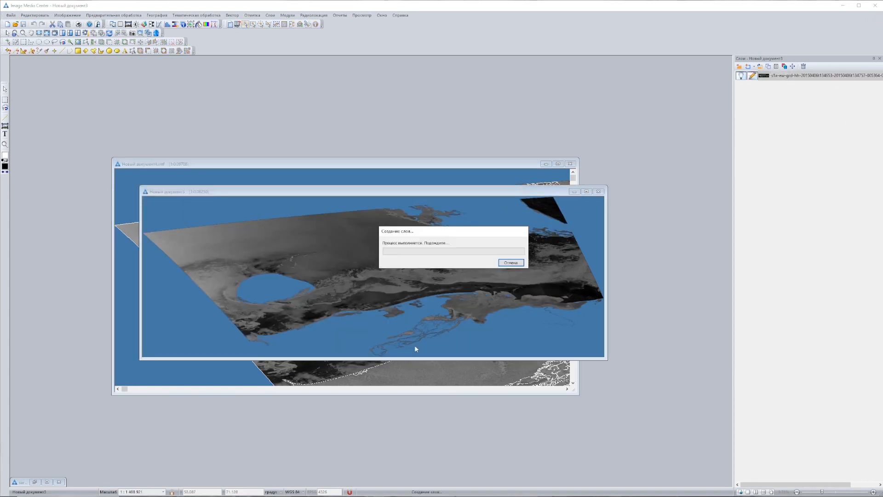
click(559, 166)
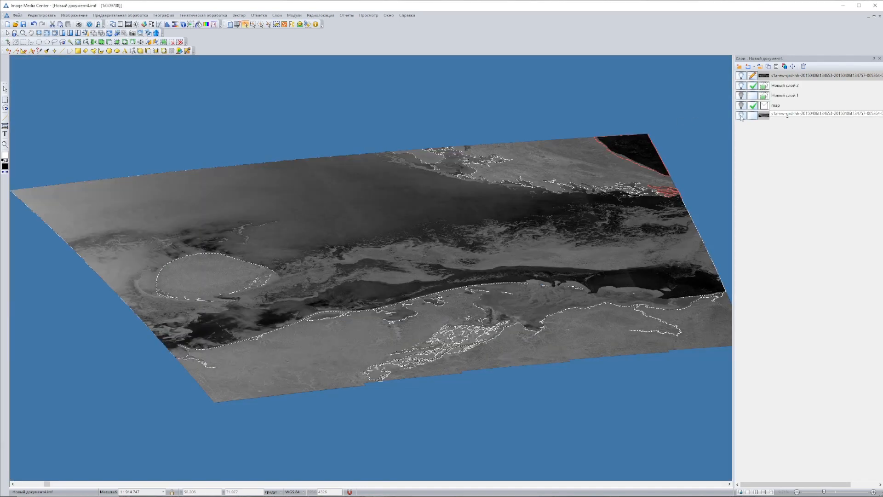
Delete the Новый слой 2 and Новый слой 1 layers and move the map layer beneath both radar layers.
click(783, 85)
key(Delete)
key(Return)
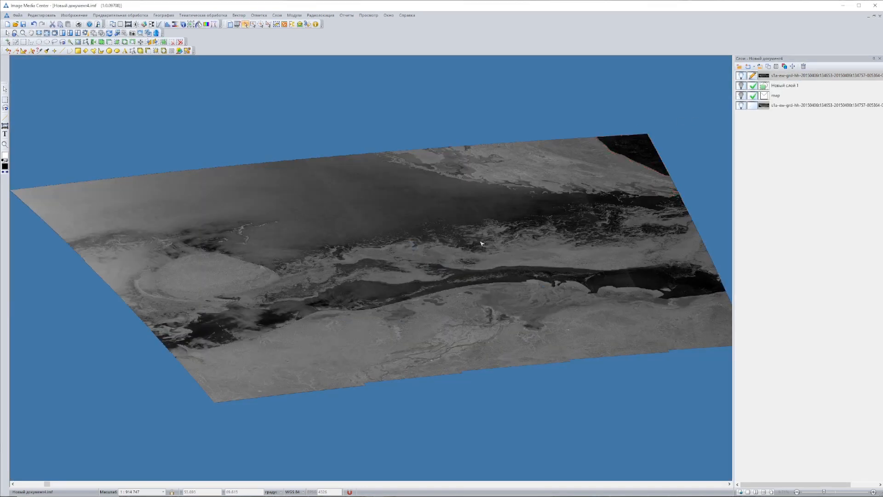
click(784, 85)
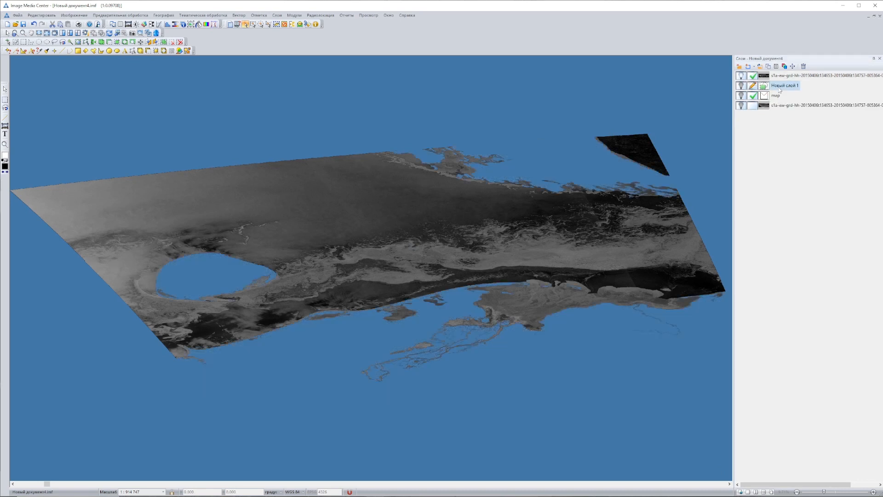
key(Delete)
key(Return)
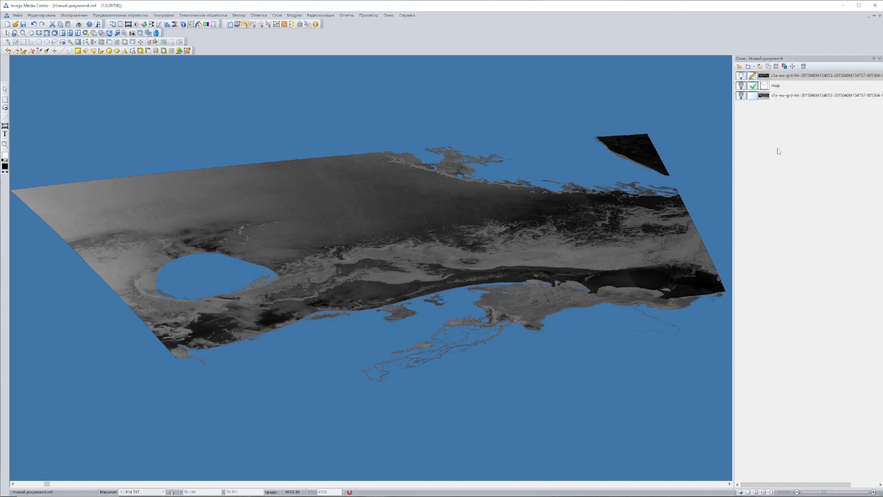
drag(777, 85, 778, 102)
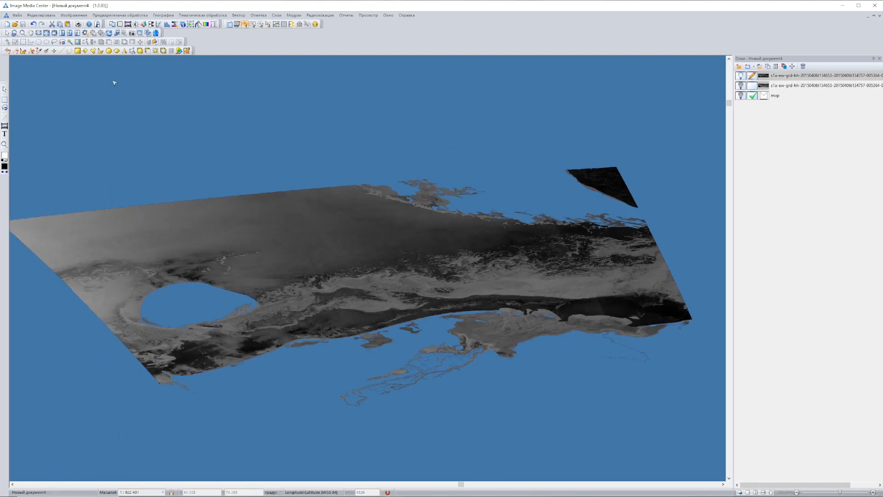
Reduce speckle noise in the sea-only radar layer with the Lee filter (Фильтр Ли).
click(70, 16)
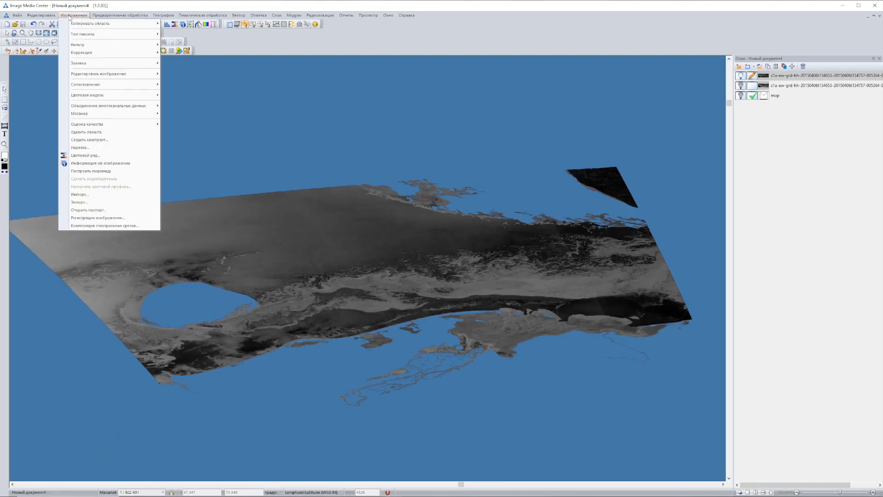
mouse_move(98, 47)
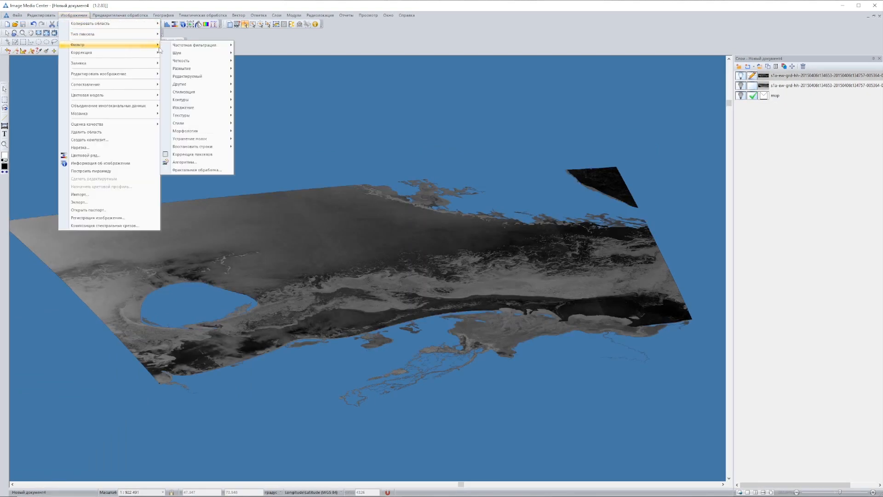
mouse_move(184, 53)
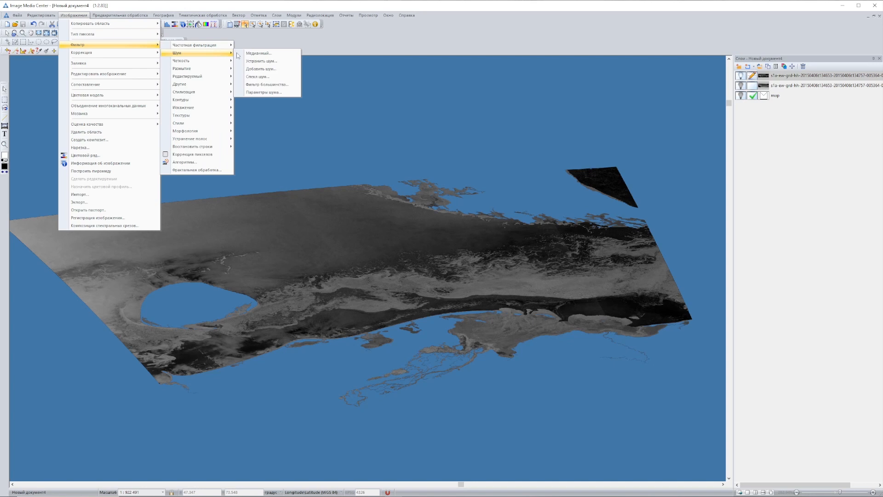
click(259, 77)
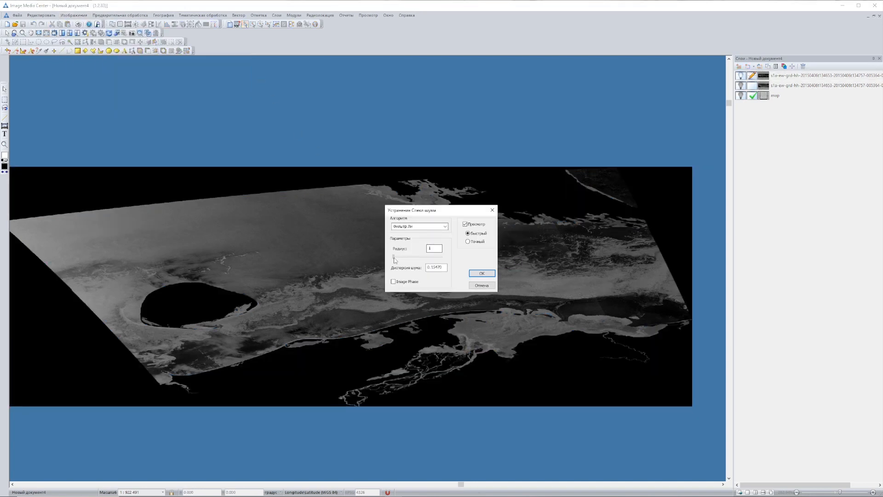
drag(394, 260, 396, 260)
click(485, 275)
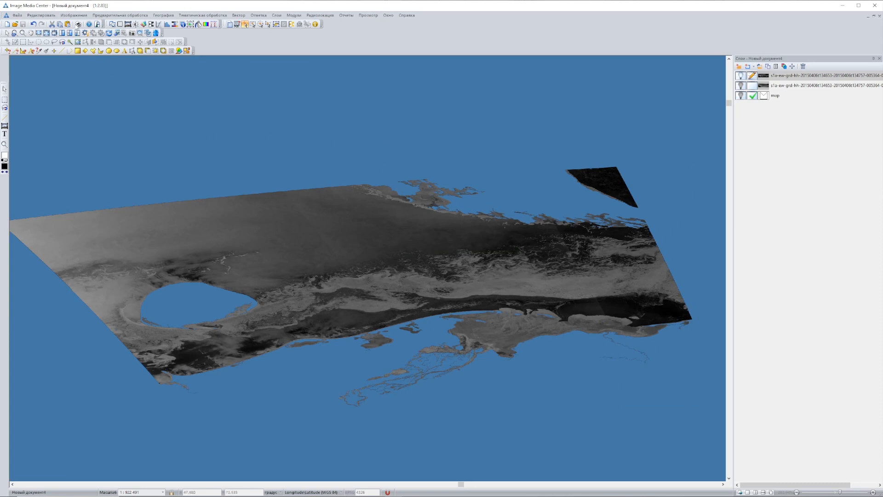
Apply a median filter to the sea-only radar layer.
click(67, 16)
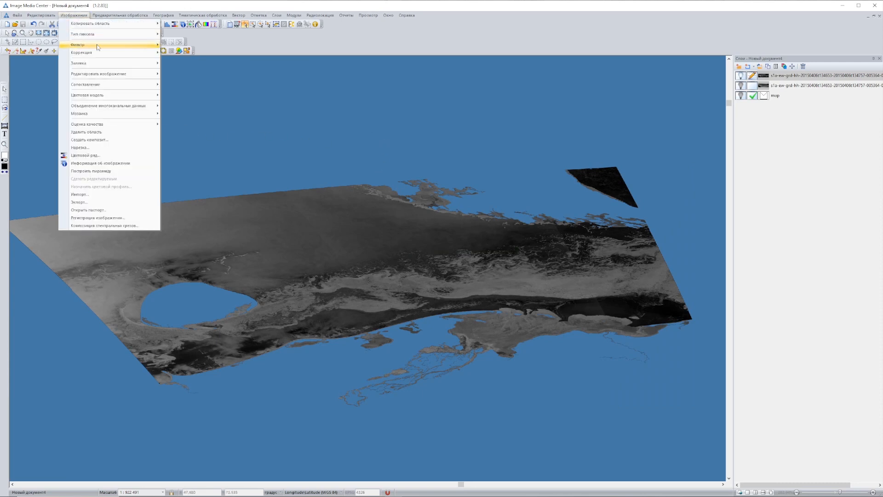
mouse_move(144, 47)
mouse_move(195, 54)
click(252, 56)
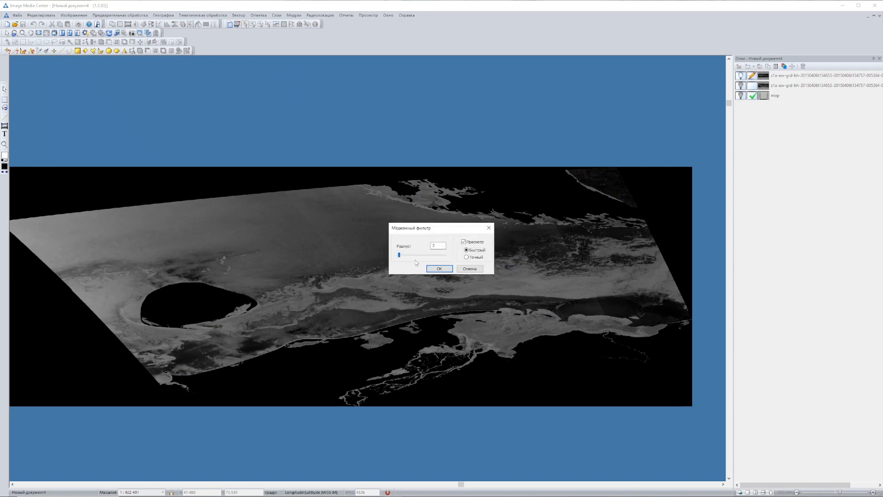
click(438, 269)
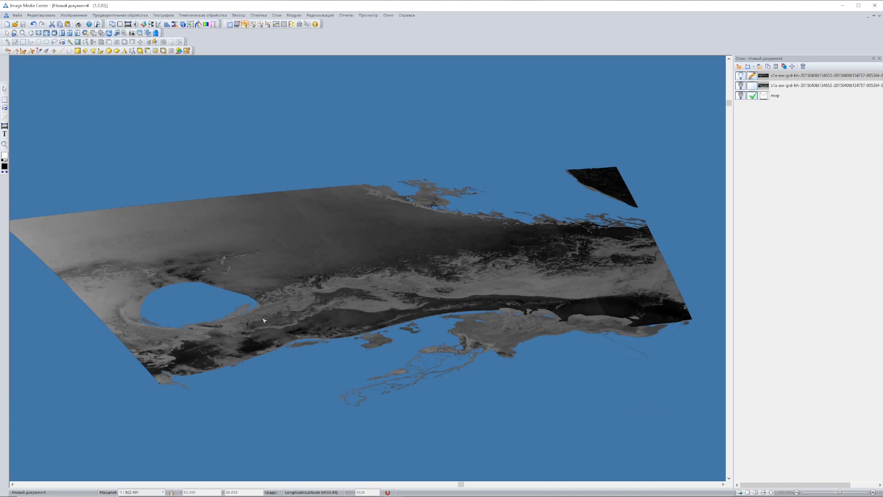
Examine the filtered ice and water texture up close near the island and in the eastern part of the scene.
scroll(255, 311, up, 1)
scroll(256, 313, up, 1)
scroll(257, 314, up, 2)
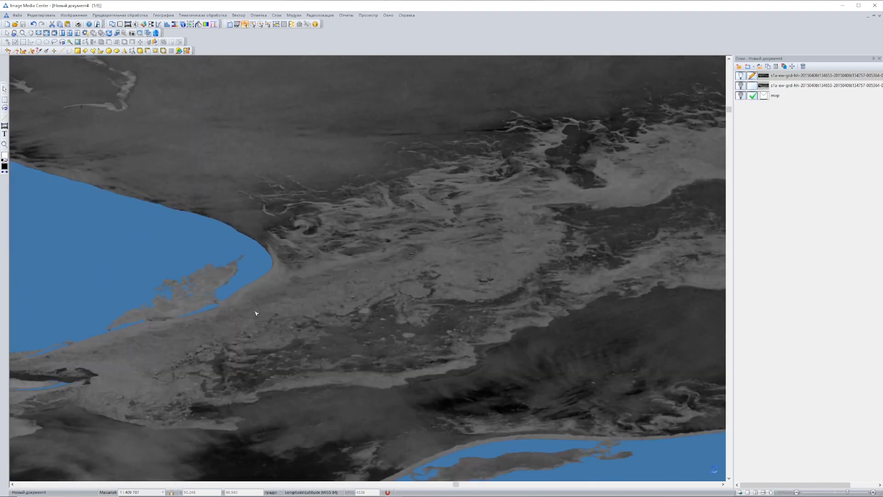
scroll(256, 313, up, 1)
scroll(256, 313, down, 1)
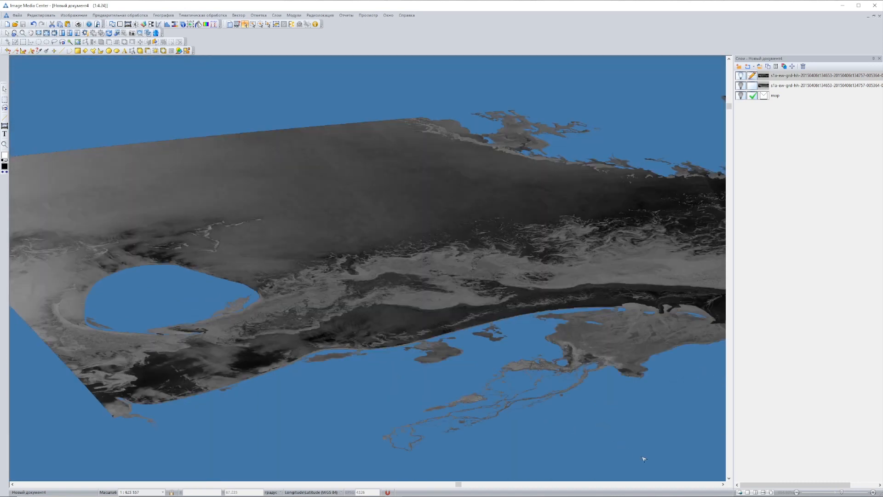
click(722, 484)
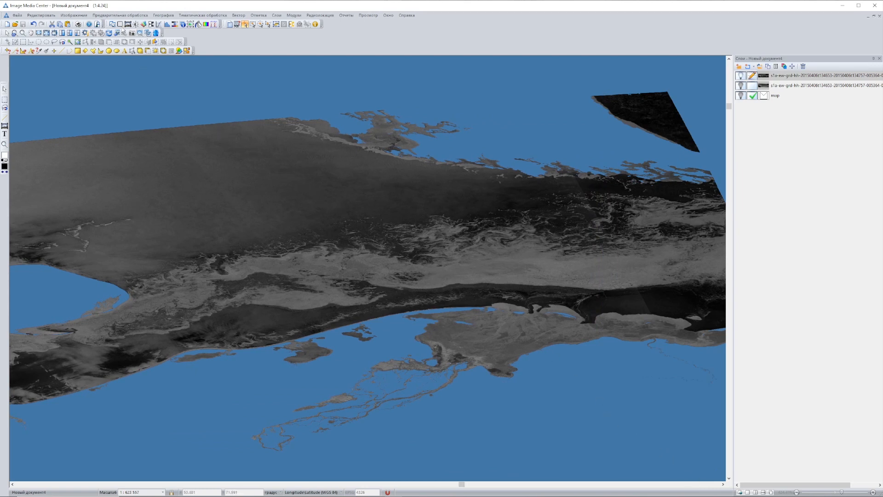
Inspect the Sigma pixel values at dark water spots and a brighter ice area using pixel correction.
click(120, 24)
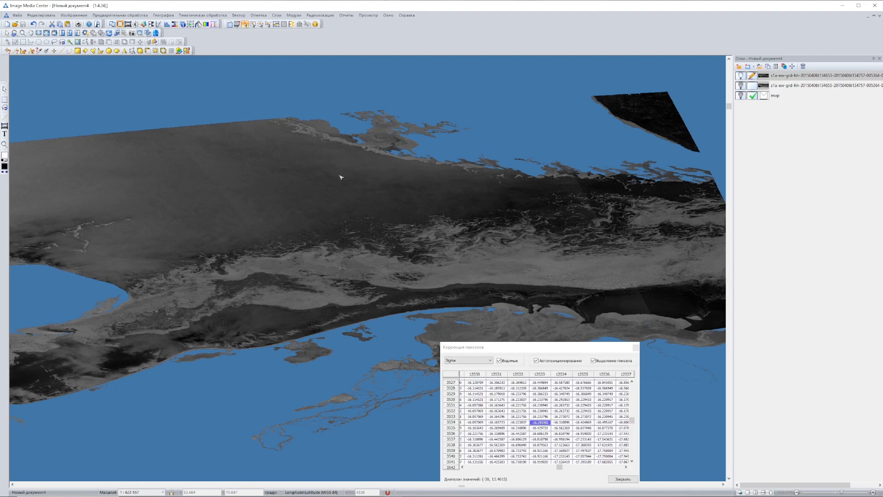
drag(537, 347, 417, 271)
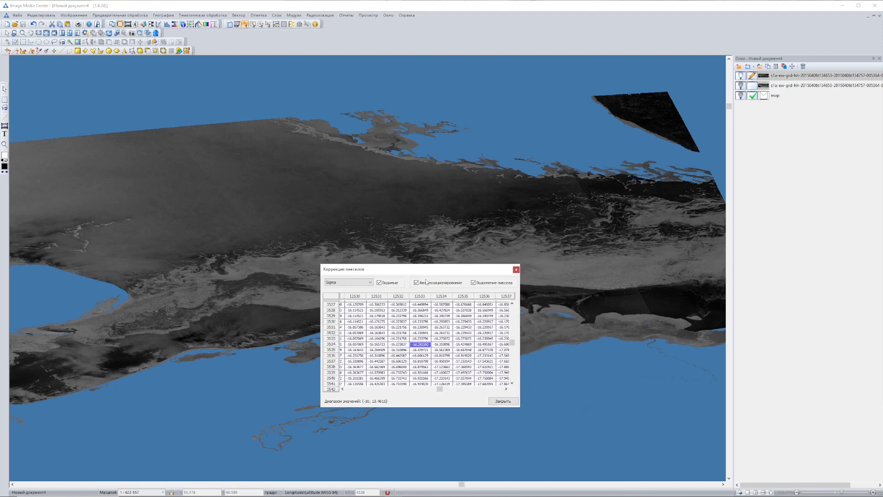
click(671, 298)
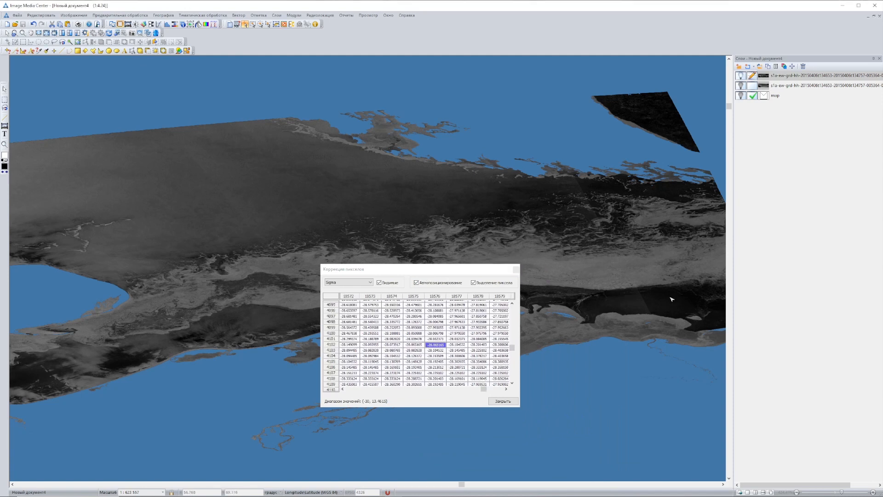
click(686, 301)
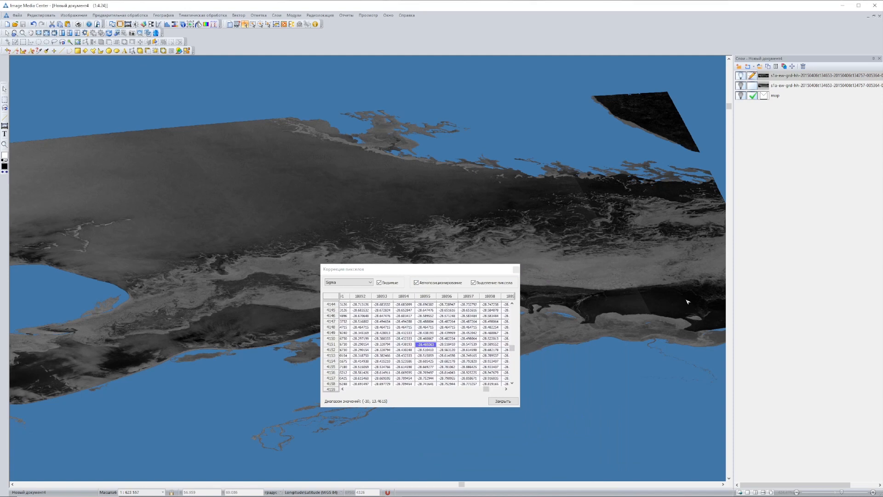
click(629, 304)
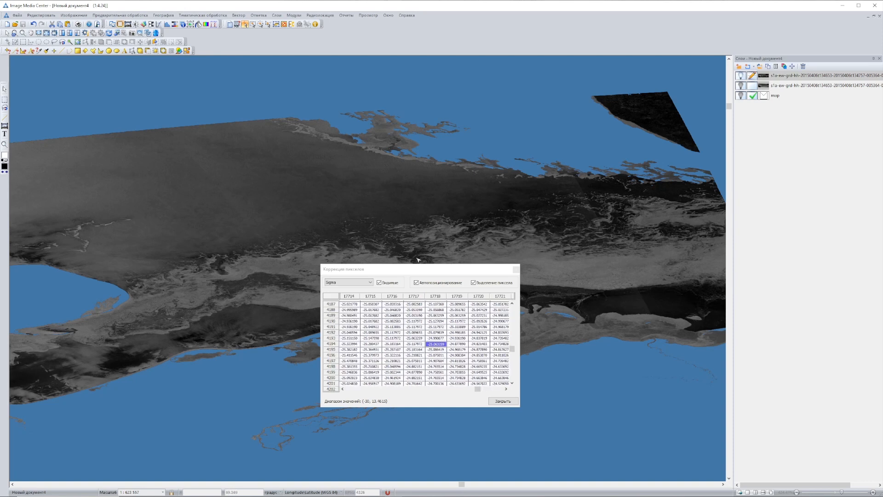
click(363, 260)
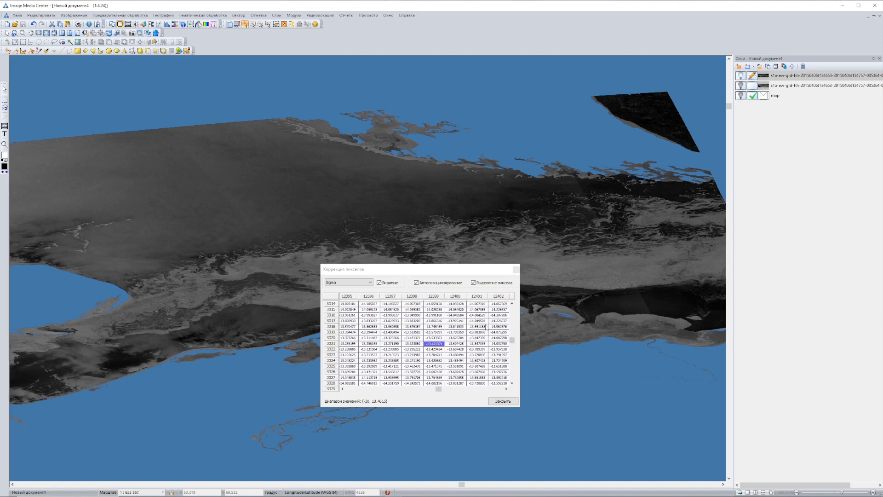
click(514, 404)
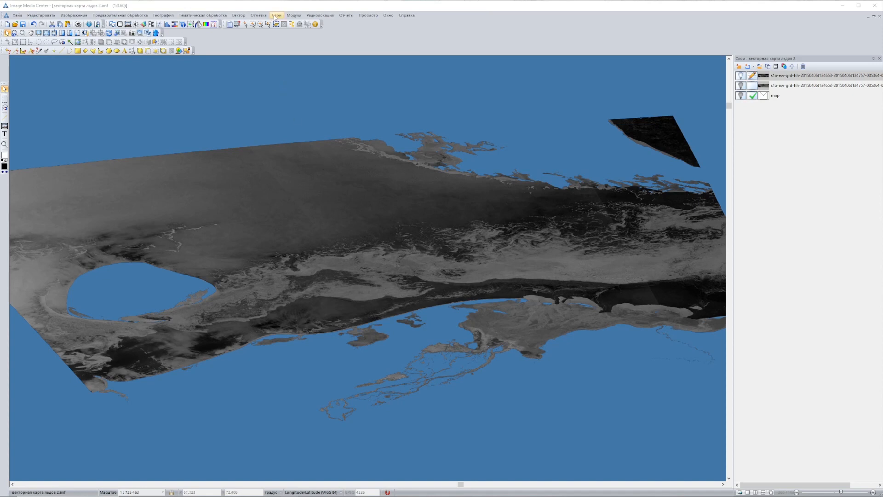
Add a Google Maps layer beneath all other layers and hide it.
click(276, 15)
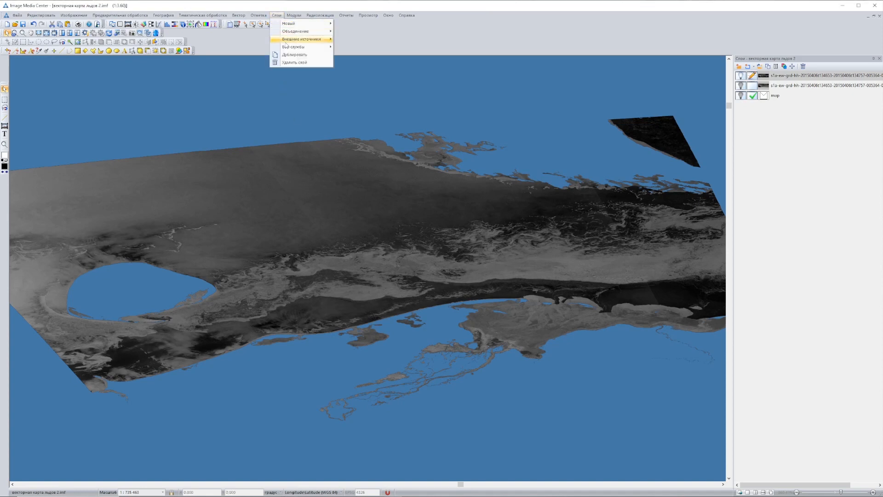
click(346, 41)
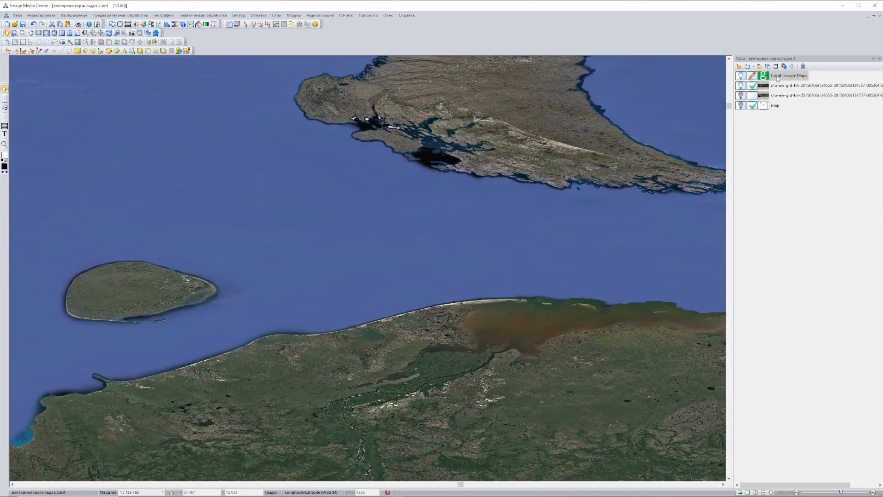
drag(778, 77, 778, 116)
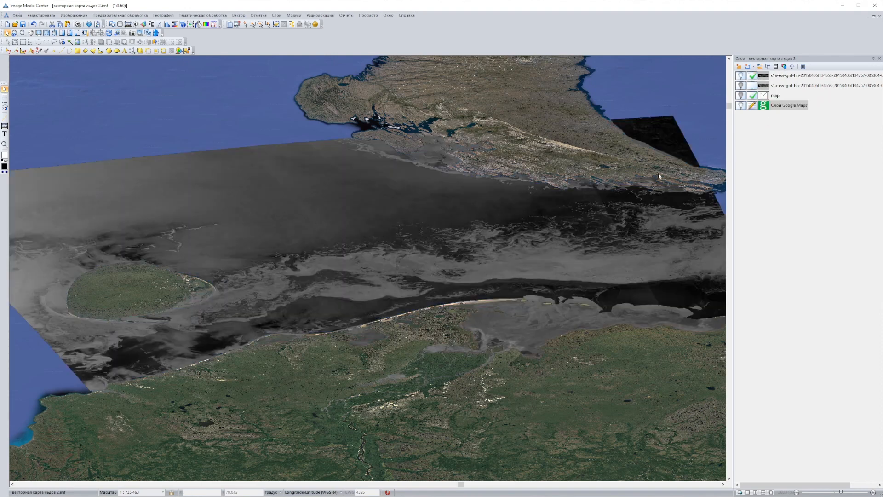
click(741, 106)
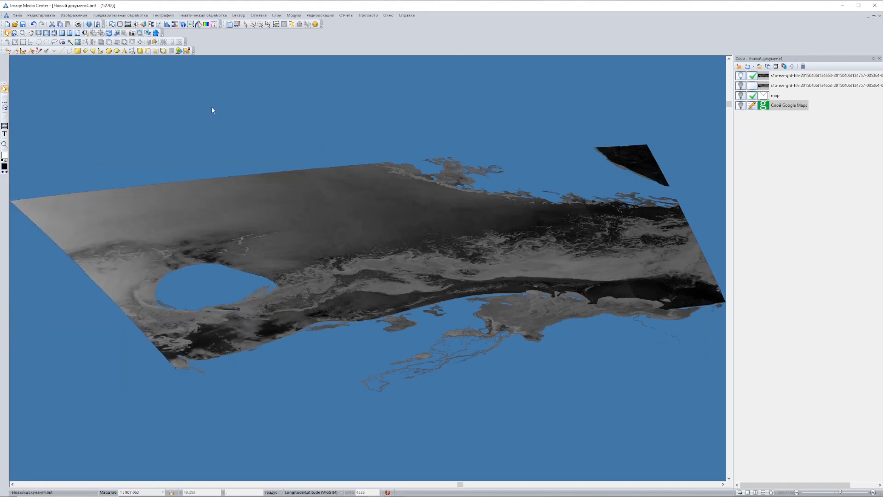
Set the radar layer's colour ramp to Классы mode with 5 classes and enable vectorising the result.
click(79, 17)
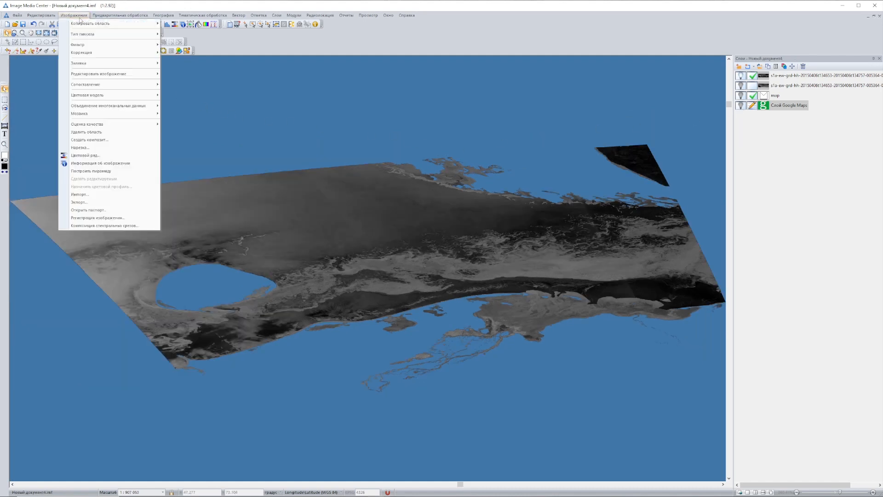
click(83, 156)
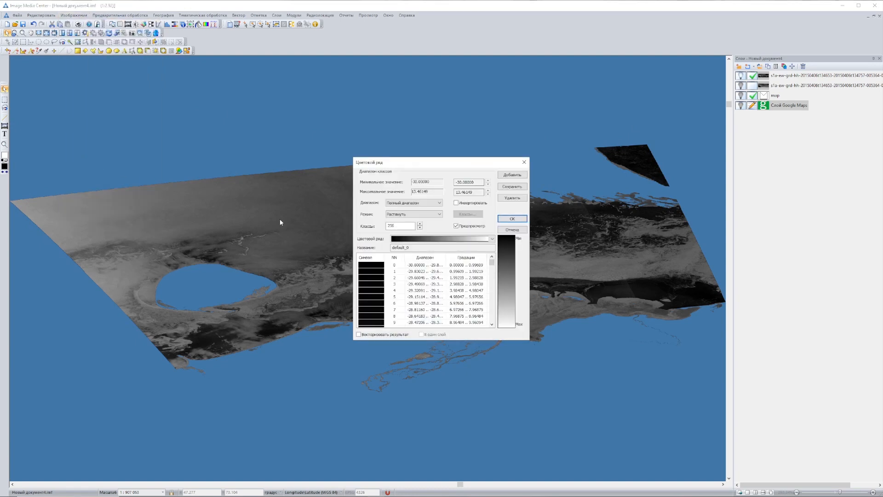
click(393, 214)
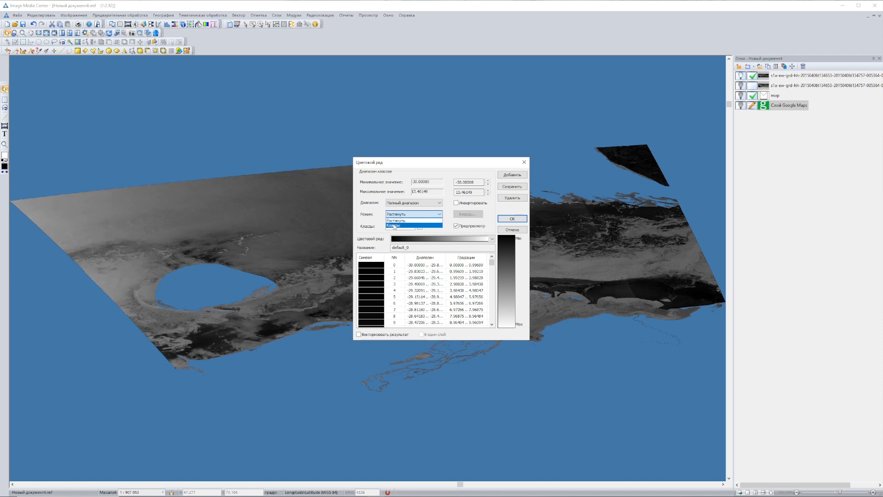
click(393, 225)
double_click(388, 226)
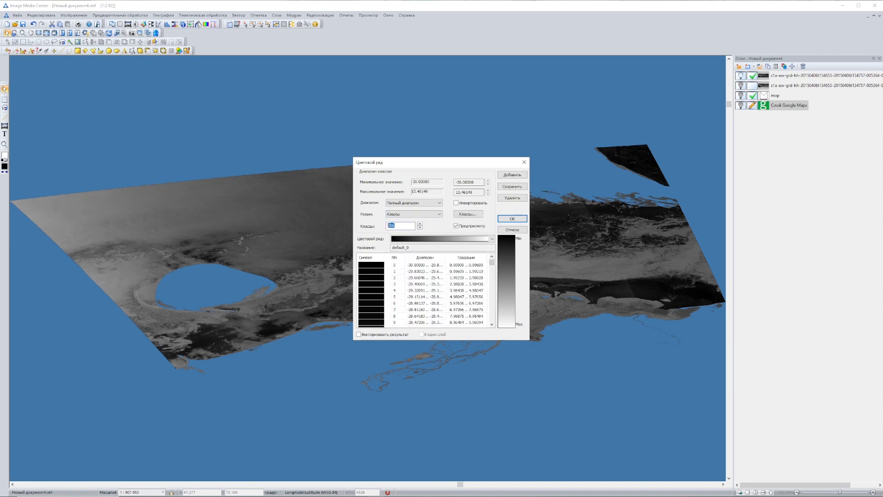
text(5)
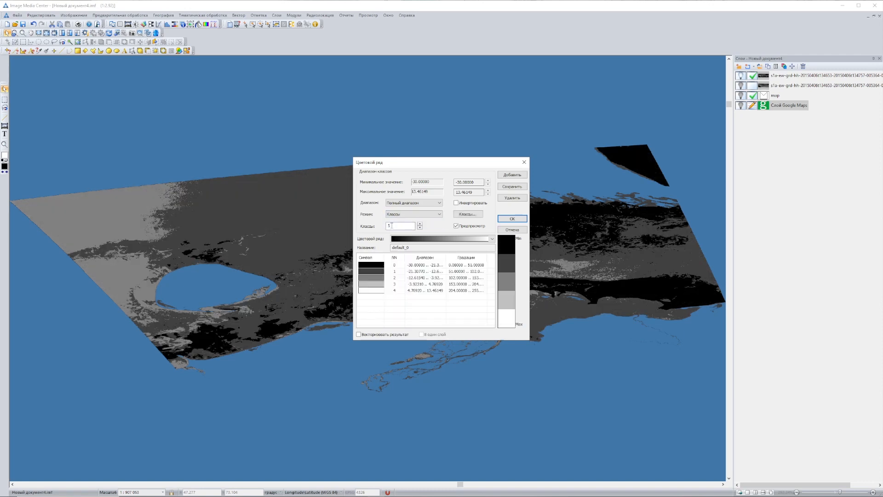
click(358, 335)
Set class boundary 1 to -24.5 and boundary 2 to -19 in the class values table.
click(467, 215)
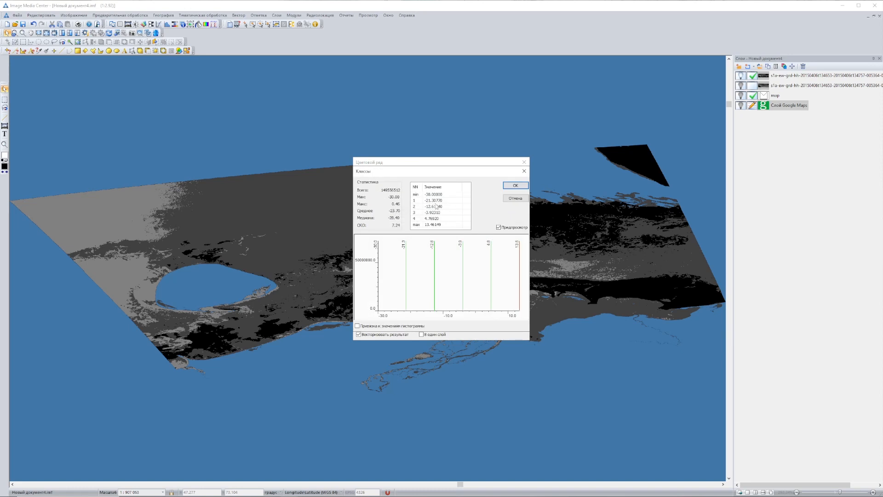
click(428, 200)
text(4)
drag(444, 201, 432, 201)
text(5)
click(434, 206)
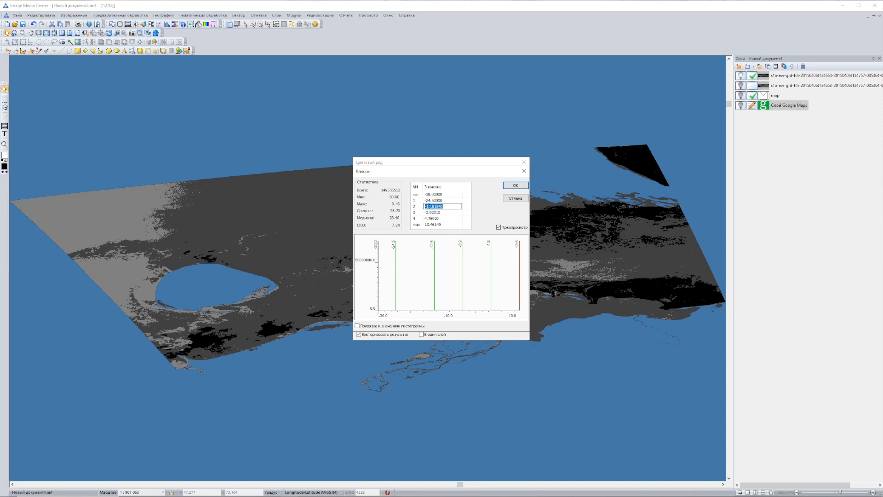
click(429, 207)
drag(434, 206, 443, 207)
text(0)
key(Return)
Set class boundary 3 to -14 and boundary 4 to -10.5.
click(435, 213)
click(427, 212)
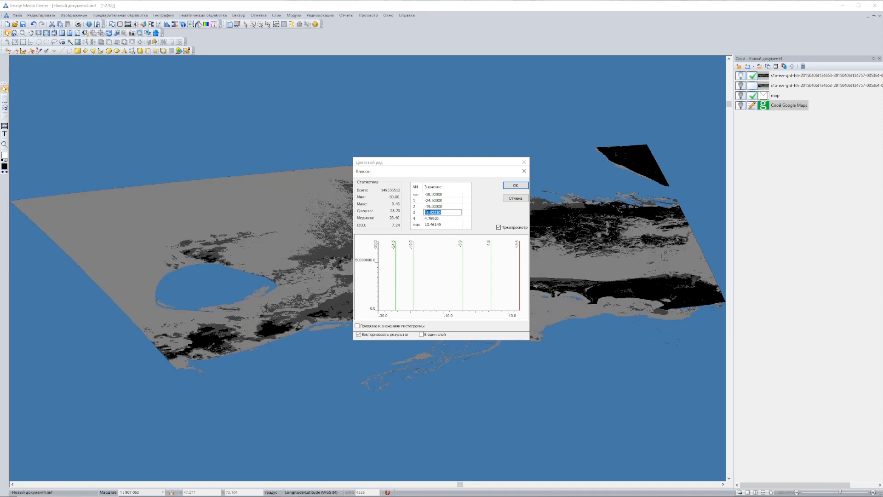
text(14)
drag(443, 212, 433, 212)
text(0)
key(Return)
click(434, 218)
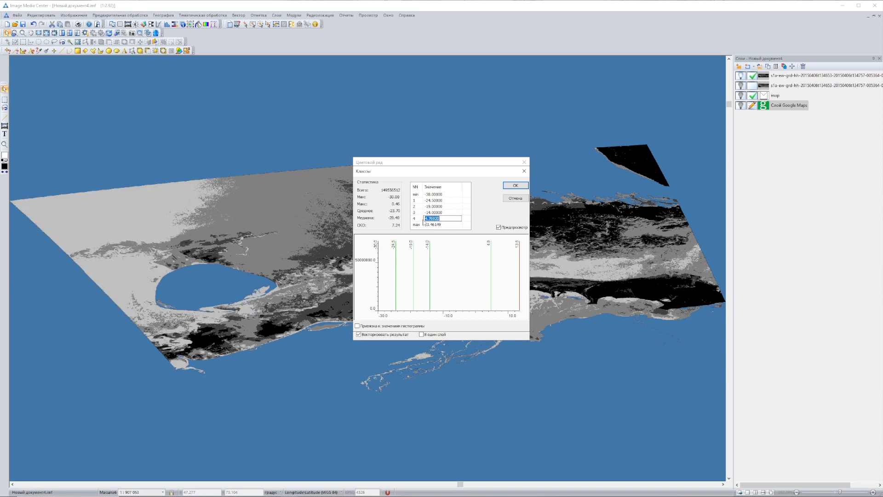
click(425, 218)
text(-10)
drag(443, 218, 432, 218)
text(5)
key(Return)
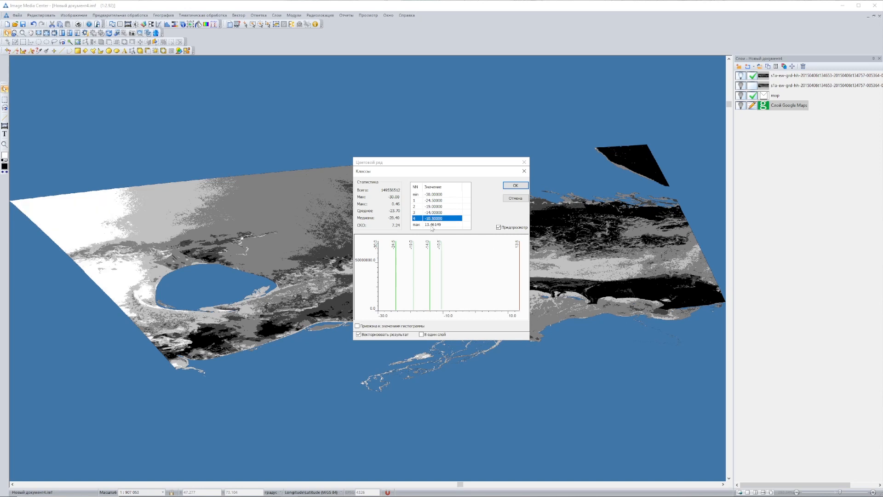
Set the maximum class limit to -7.5 and accept the class boundaries.
click(431, 225)
click(432, 224)
text(-7)
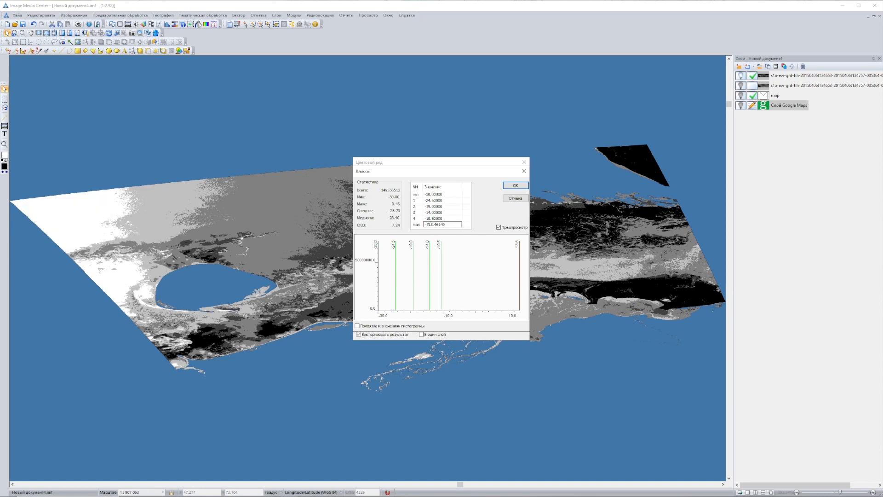
key(Delete)
key(Delete)
drag(440, 224, 431, 225)
text(5)
key(Return)
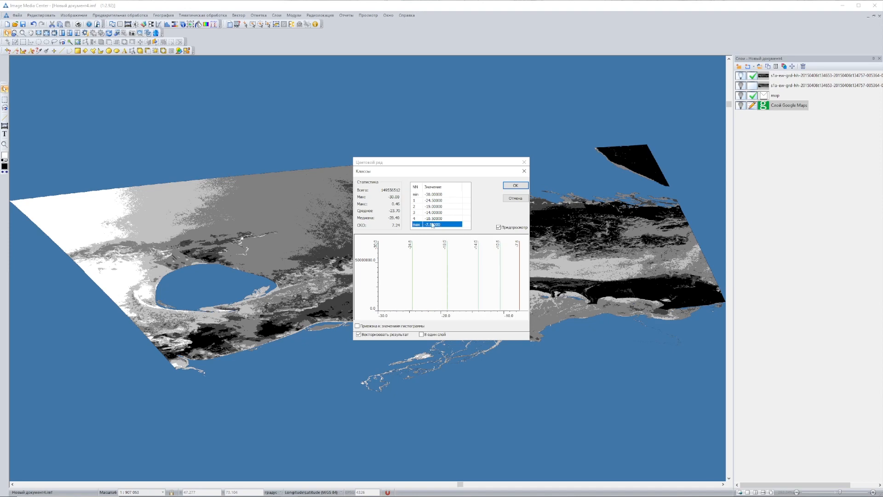
click(515, 185)
Check the classification preview against the image and run the five-class vectorisation.
drag(439, 163, 521, 291)
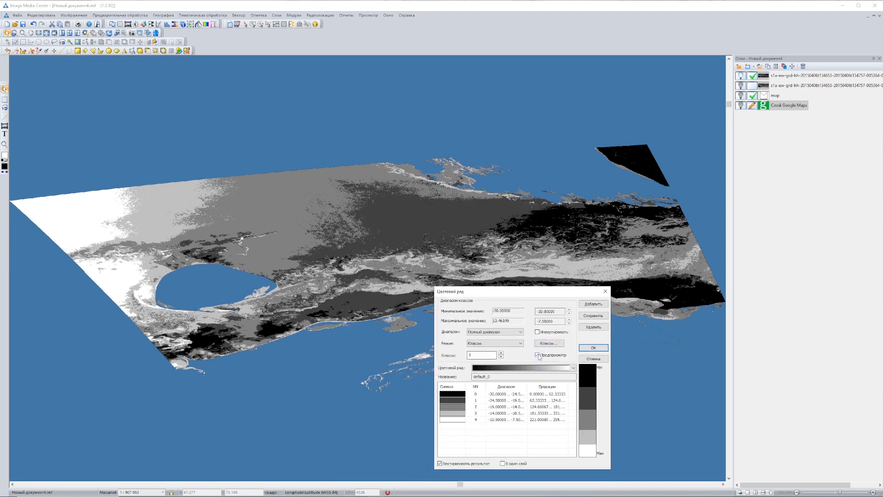
click(538, 355)
click(538, 355)
click(593, 347)
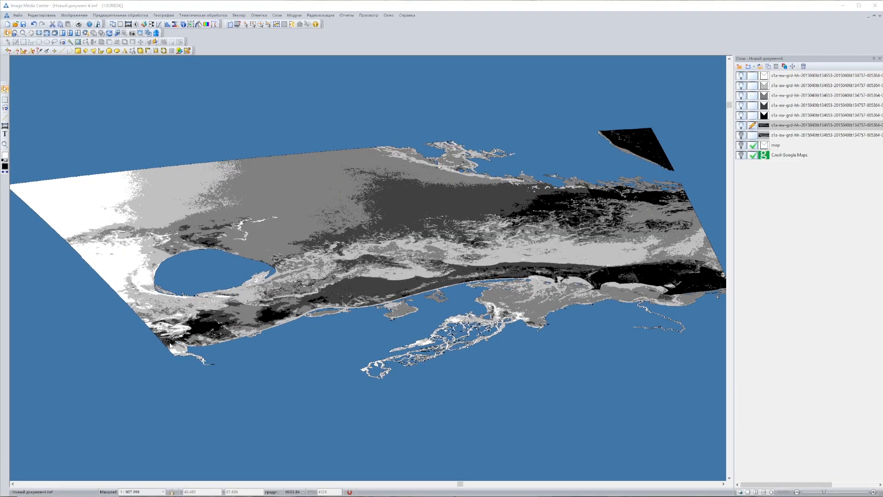
Name the darkest class layer "вода (-30.0000 - -24.5000)" and give its polygons a blue fill with a matching blue border.
text(вода( -30.0000 - -24.5000)
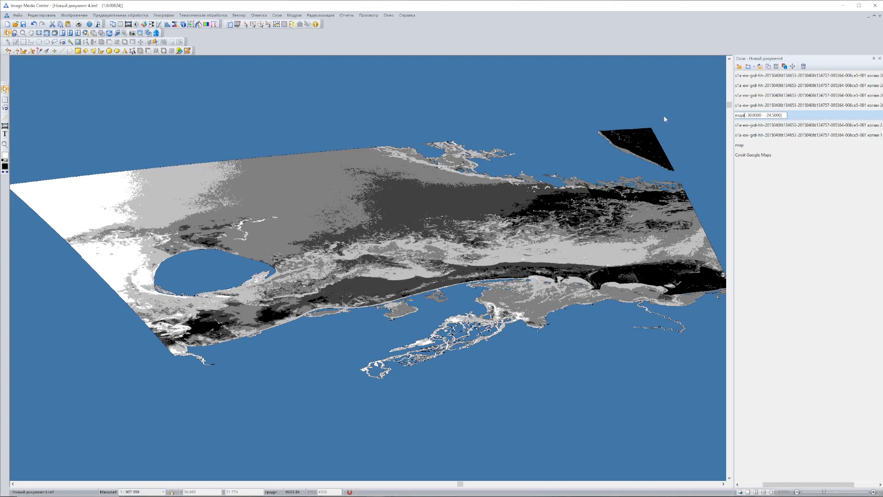
key(Return)
double_click(762, 116)
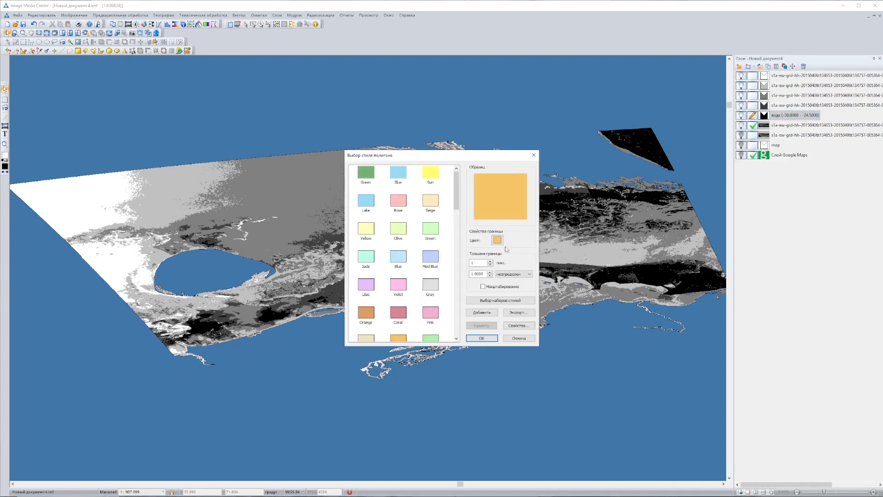
click(519, 324)
double_click(458, 237)
click(434, 273)
click(458, 277)
mouse_move(433, 273)
mouse_down()
mouse_move(421, 270)
mouse_move(424, 256)
mouse_move(445, 247)
mouse_up()
click(385, 305)
click(518, 326)
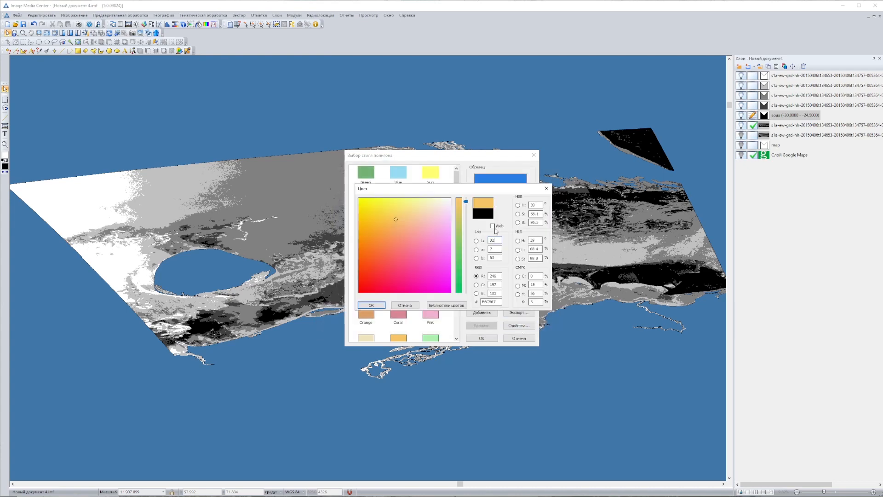
click(478, 339)
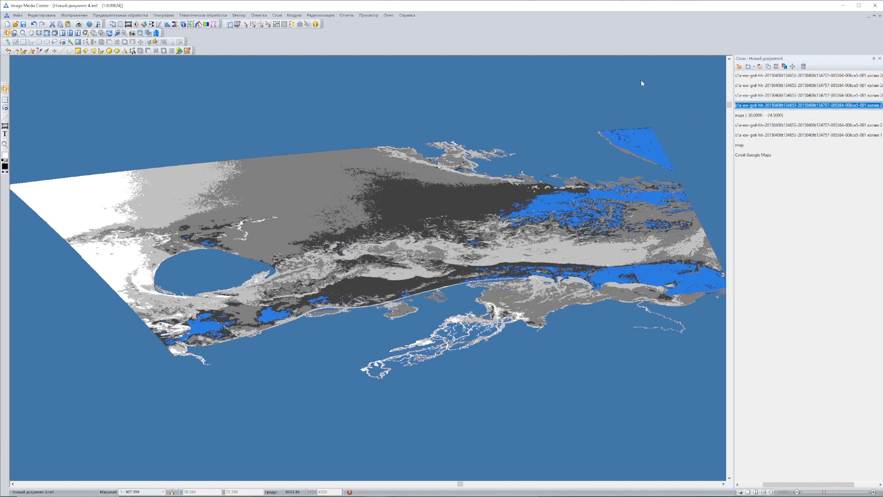
Name the -24.5 to -19 class layer "нилас (-24.5000 - -19.0000)" and style its polygons in Coral.
double_click(764, 106)
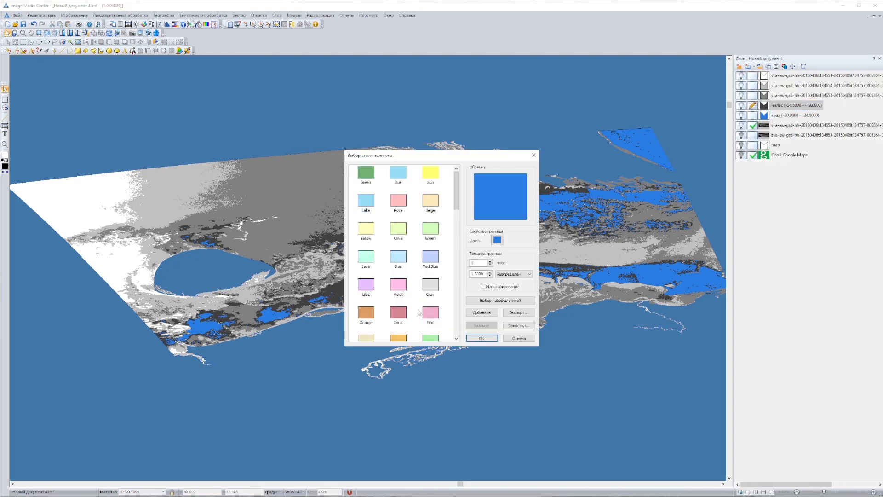
double_click(399, 312)
click(399, 304)
click(482, 338)
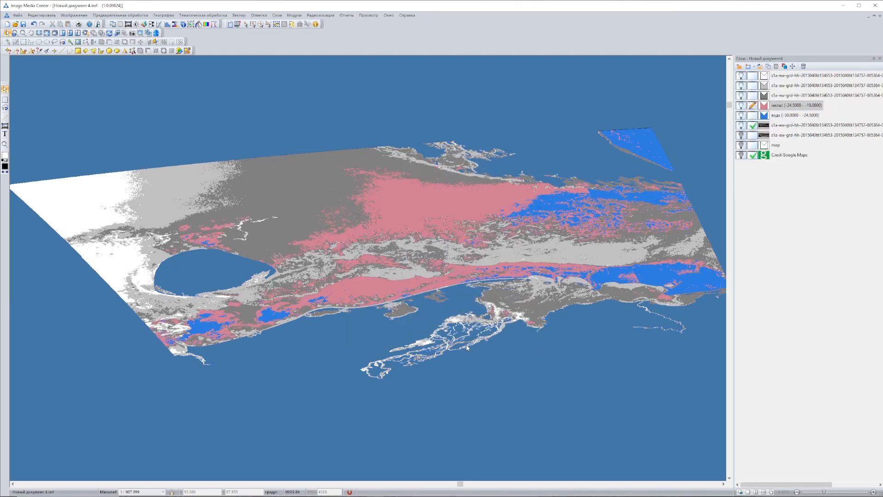
Name the -19 to -14 class layer "молодой лед (-19.0000 - -14.0000)" and apply the Med Blue style with a matching border colour.
text(молодой )
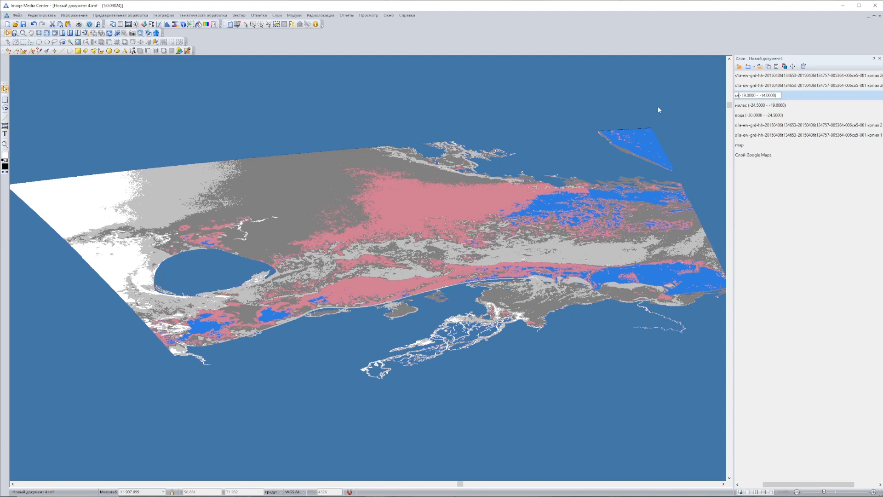
text( лед)
key(Return)
double_click(764, 95)
click(430, 261)
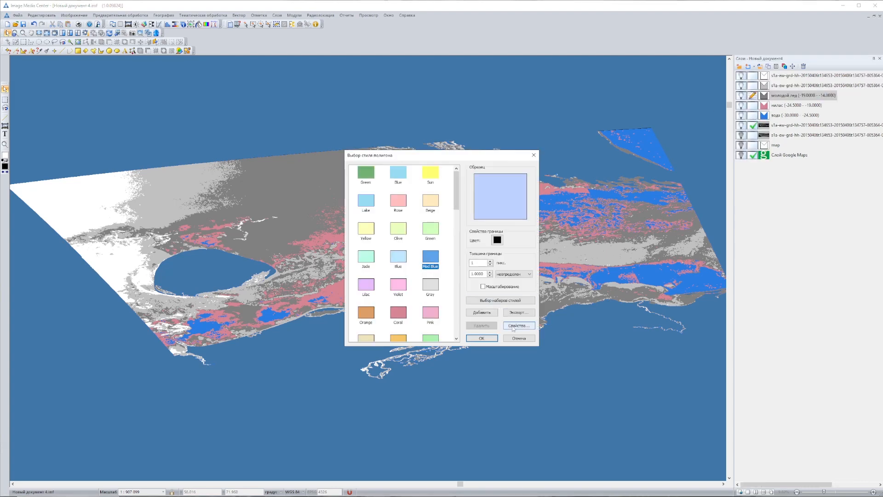
click(518, 325)
click(518, 326)
click(497, 240)
click(498, 179)
click(371, 305)
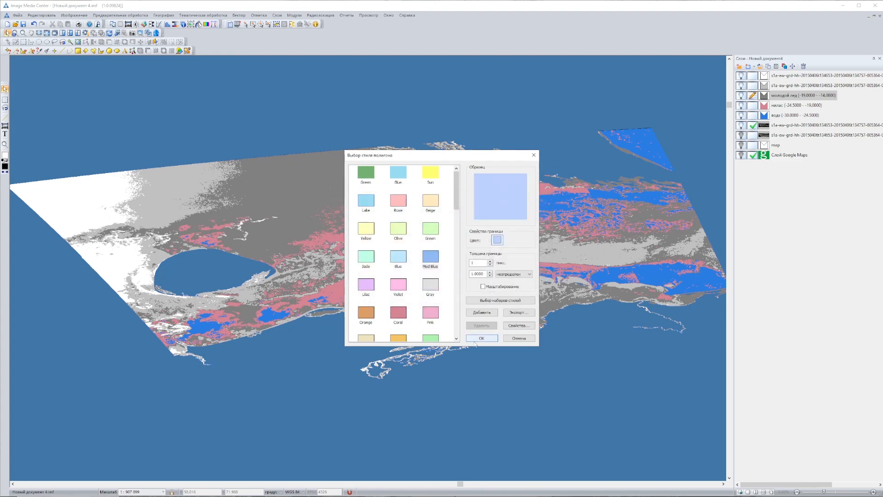
click(481, 338)
Name the -14 to -10.5 class layer "серый (-14.0000 - -10.5000)" and apply the Jade style with a matching border colour.
text(серый л(-14.0000 - -10.5000)
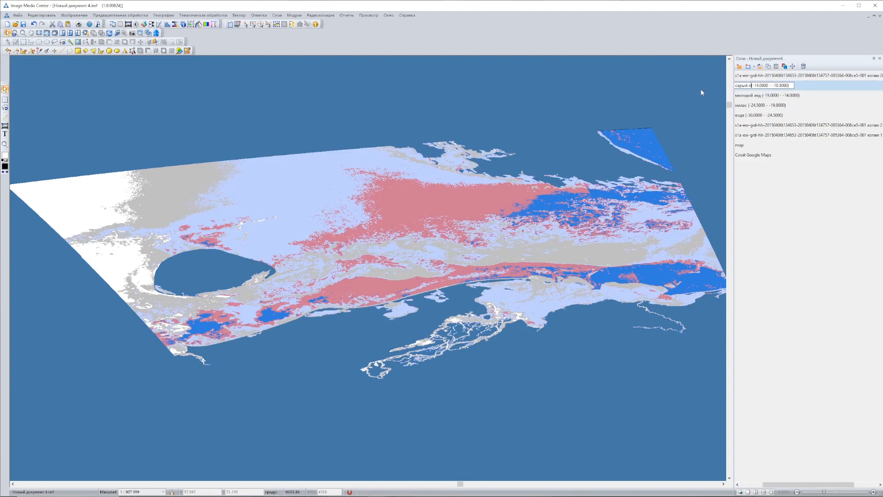
key(BackSpace)
key(Return)
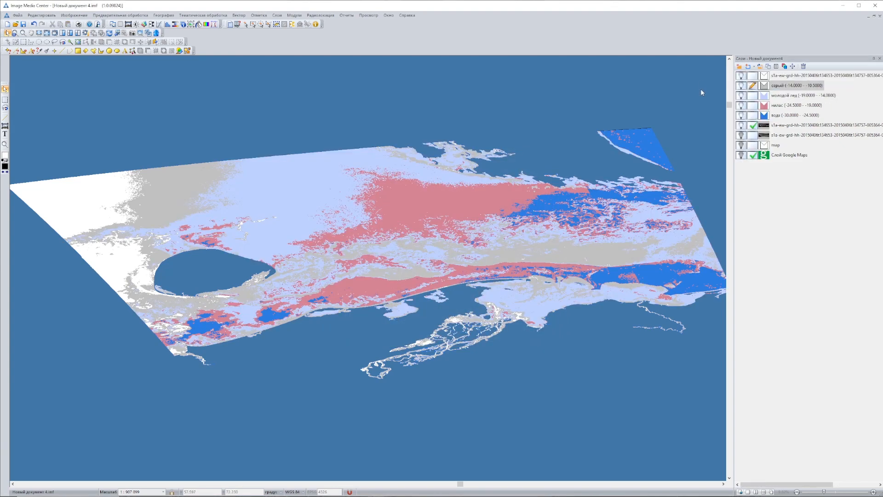
double_click(764, 85)
click(368, 257)
click(496, 241)
click(487, 177)
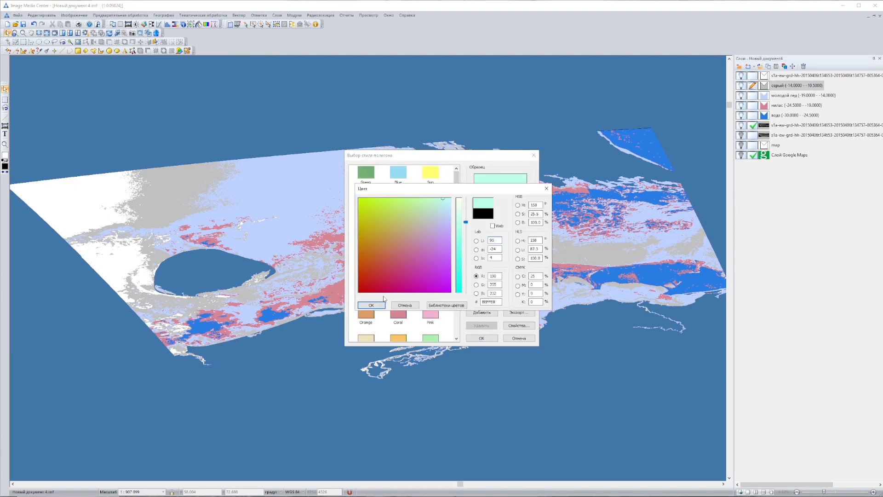
click(371, 304)
click(481, 338)
Name the brightest class layer "белый (-10.5000 - -7.5000)" and apply the Lt Orange style with a matching border colour.
double_click(848, 76)
click(848, 76)
key(shift+Home)
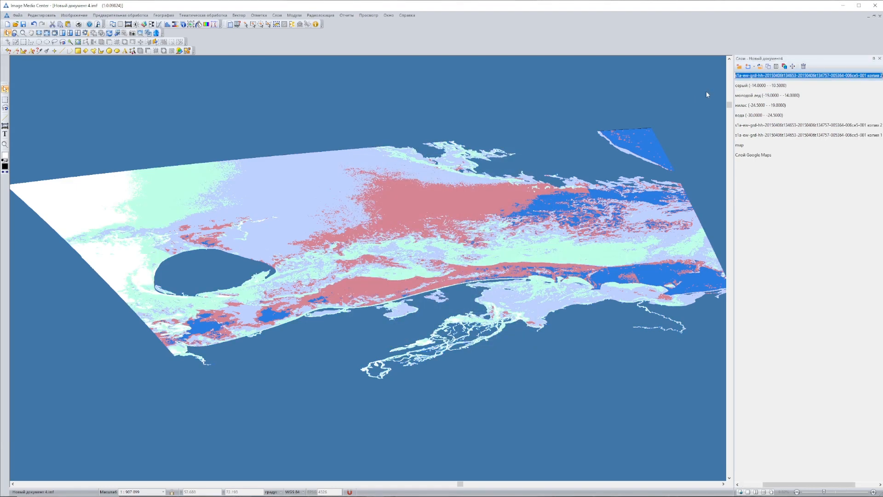
key(BackSpace)
text(белый(-10.5000 - -7.5000)
key(Return)
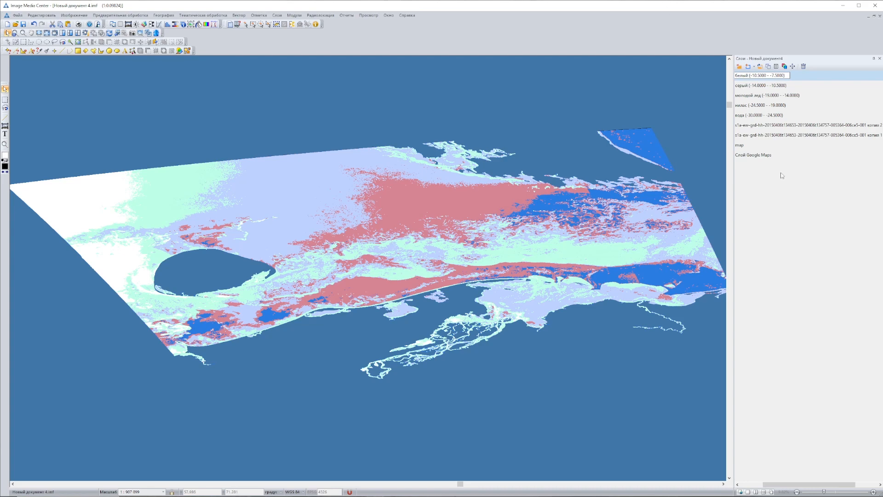
click(763, 77)
click(398, 314)
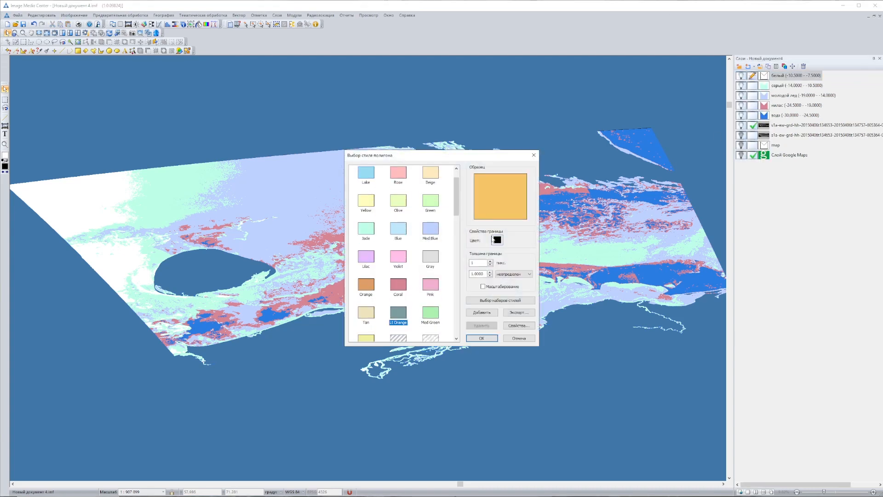
click(497, 240)
click(509, 174)
click(370, 306)
click(481, 337)
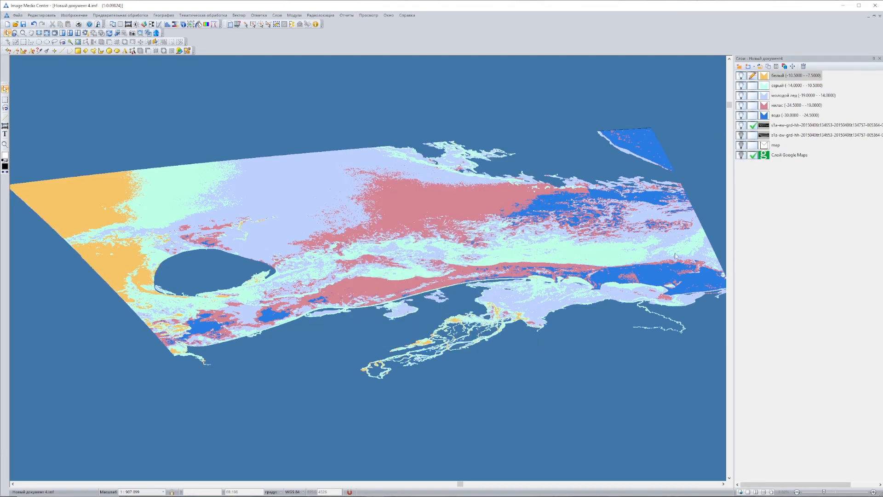
Move the radar layer above the ice class layers and compare it with the vector polygons using the curtain view.
click(740, 136)
drag(782, 135, 782, 76)
click(156, 33)
mouse_move(52, 180)
mouse_down()
mouse_move(233, 211)
mouse_move(345, 269)
mouse_move(414, 261)
mouse_move(516, 305)
mouse_move(670, 331)
mouse_move(386, 255)
mouse_move(109, 199)
mouse_move(46, 170)
mouse_up()
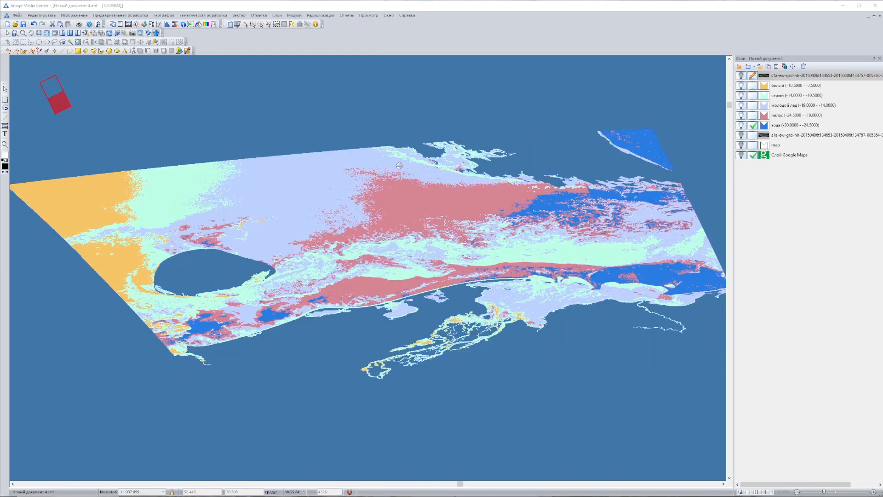
click(156, 33)
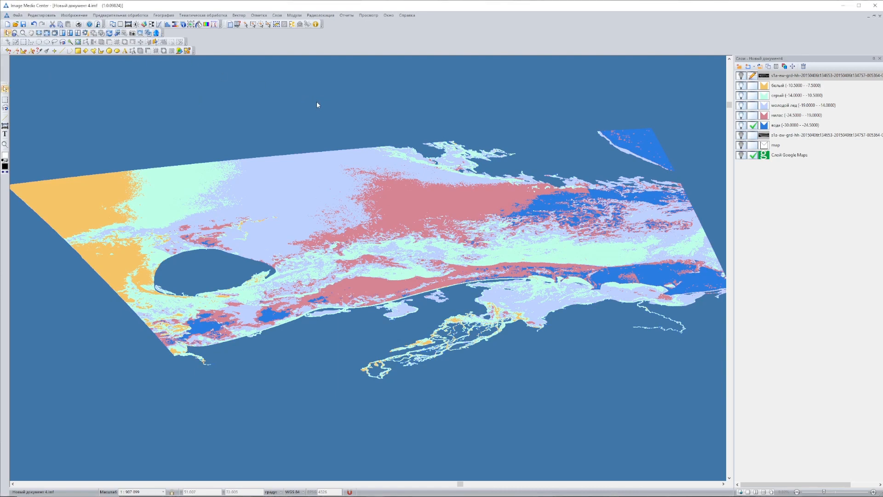
Restructure the water layer's attribute table by renaming the field Диапазон to "Возраст" and adding a text field "Толщина_см".
click(239, 15)
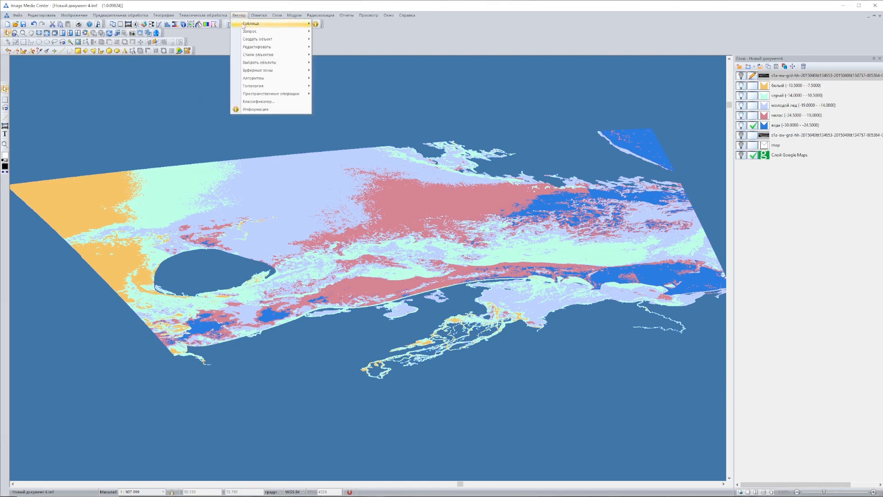
mouse_move(249, 25)
click(329, 25)
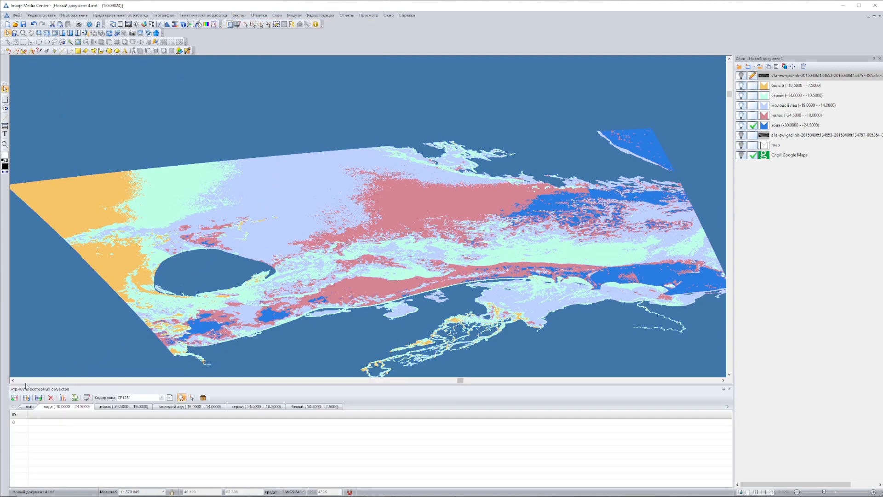
click(15, 397)
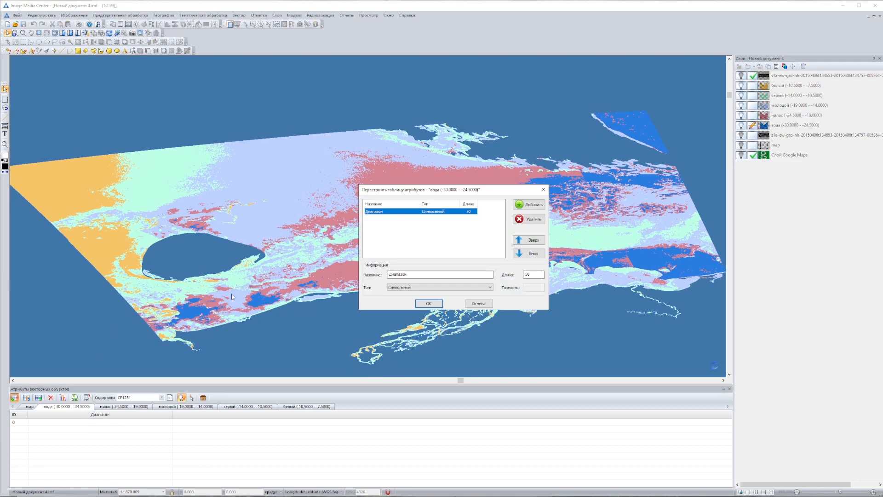
double_click(400, 274)
text(В)
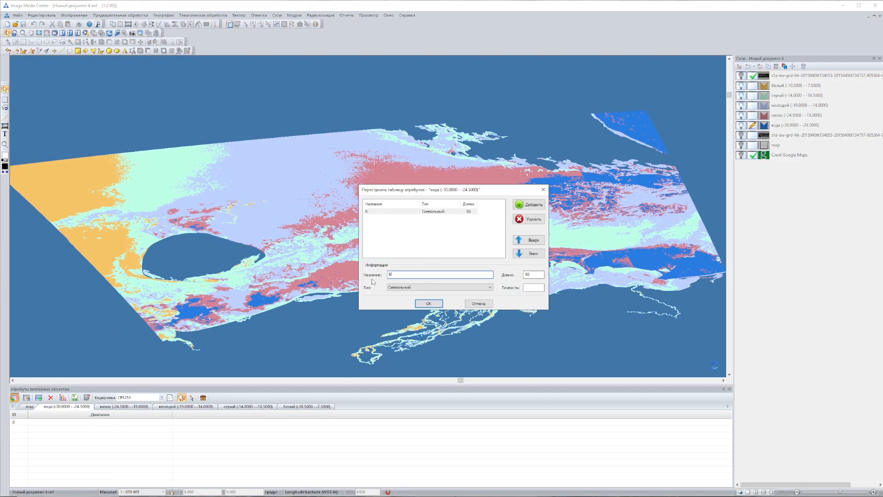
text(озраст)
click(529, 204)
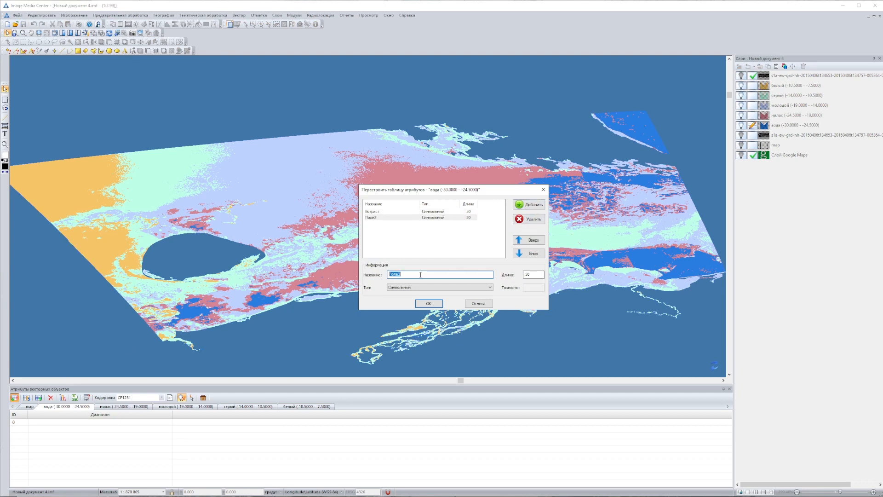
text(Толщина_см)
Add a decimal field "Площ_км2" with length 15 and two decimal places to the water layer's attribute table, and apply the new structure.
click(529, 205)
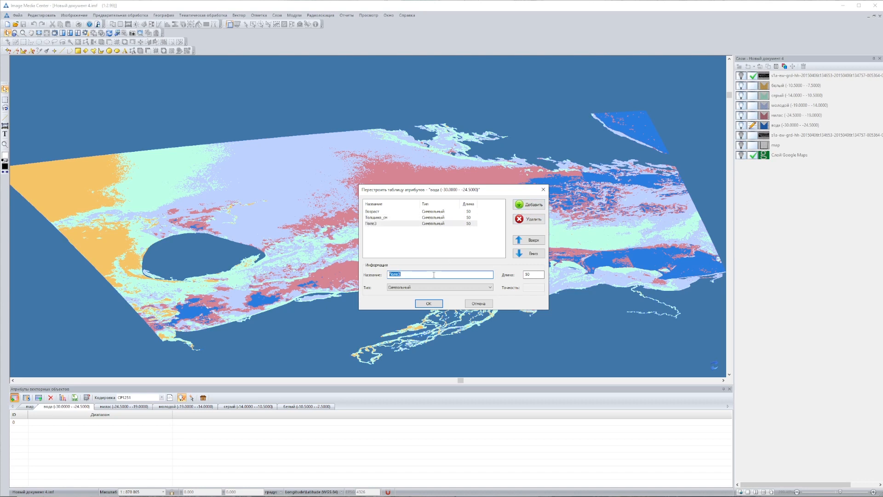
text(Площ_км2)
click(528, 274)
click(442, 286)
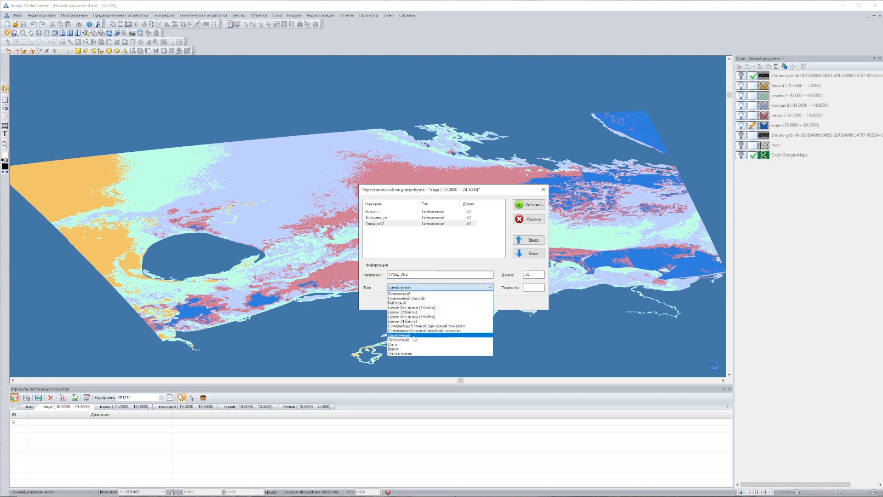
click(437, 336)
double_click(528, 274)
text(15)
click(534, 287)
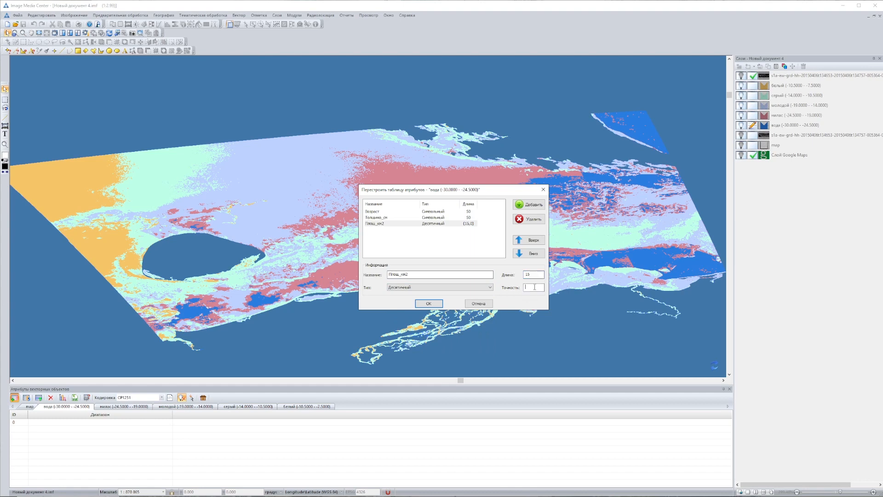
click(427, 304)
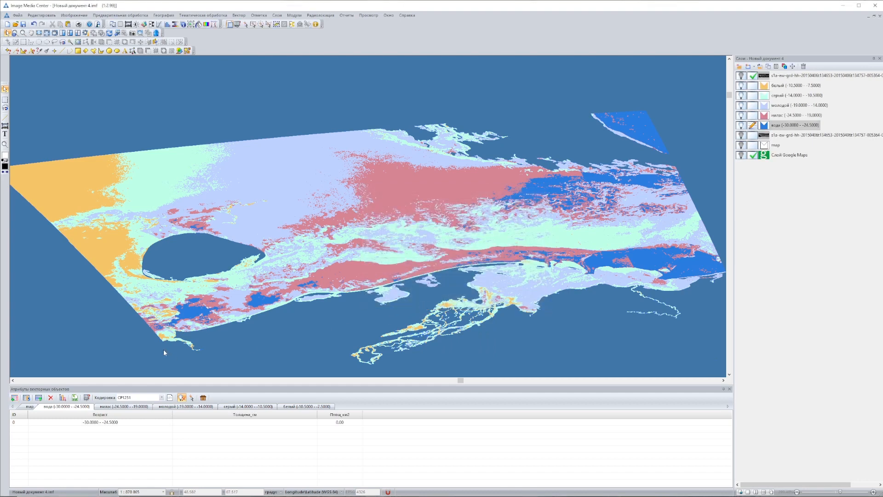
Update the water layer's attributes, setting Возраст to "Вода" and Толщина_см to a dash.
click(26, 398)
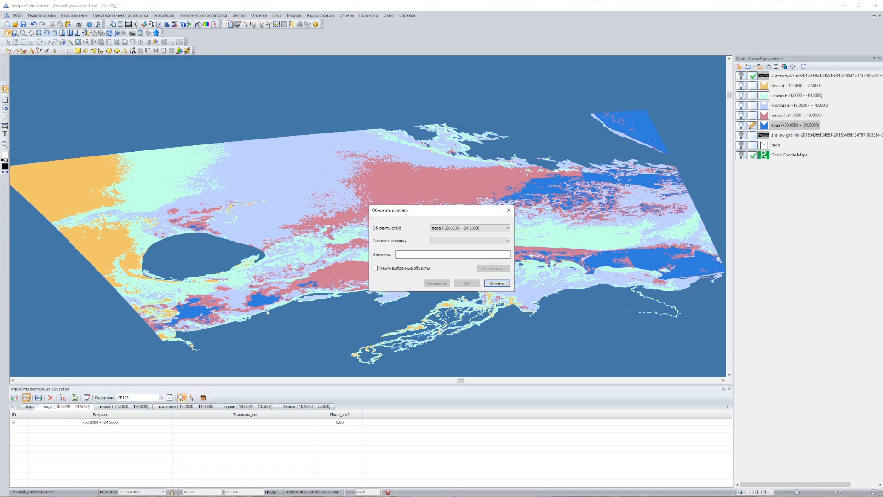
click(448, 240)
click(444, 248)
click(416, 254)
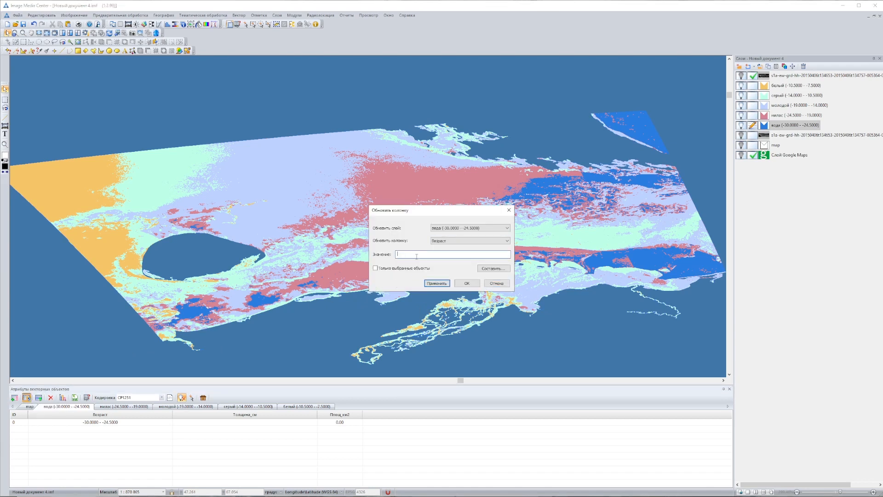
click(435, 283)
click(441, 240)
click(436, 252)
click(437, 282)
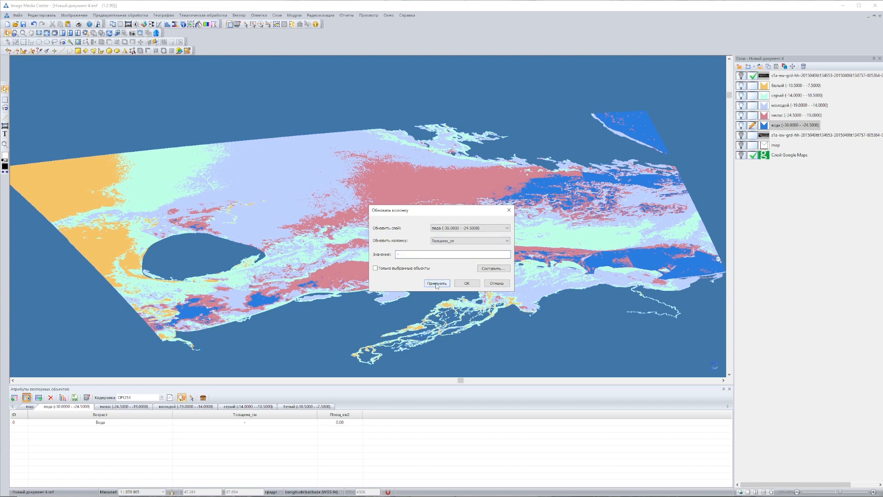
Fill the water layer's Площ_км2 column with the AreaSphere(sq.km) function.
click(447, 241)
click(447, 257)
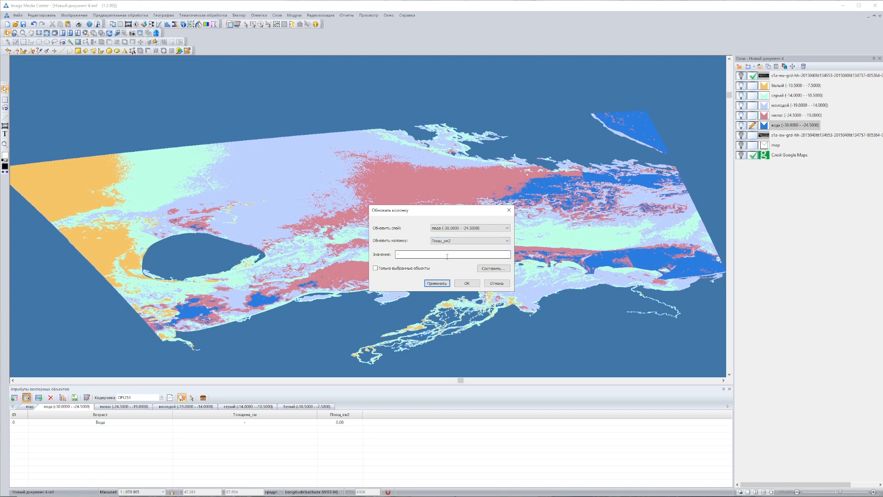
click(405, 256)
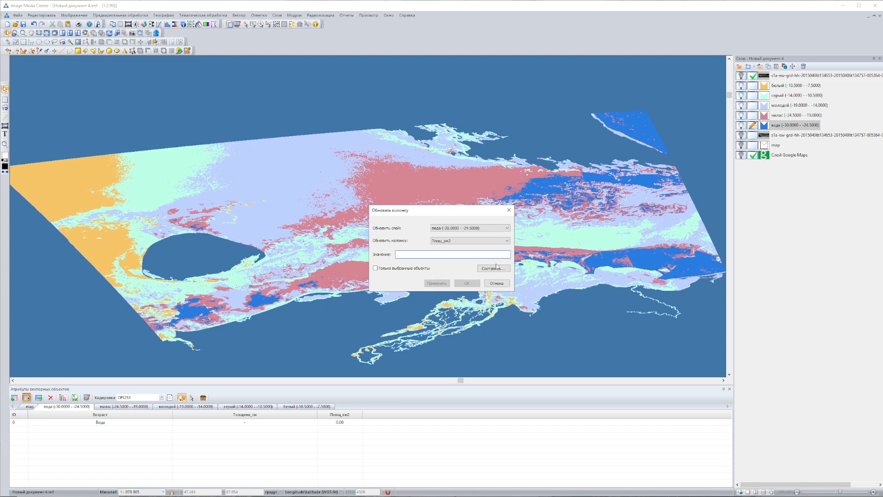
click(494, 268)
click(401, 284)
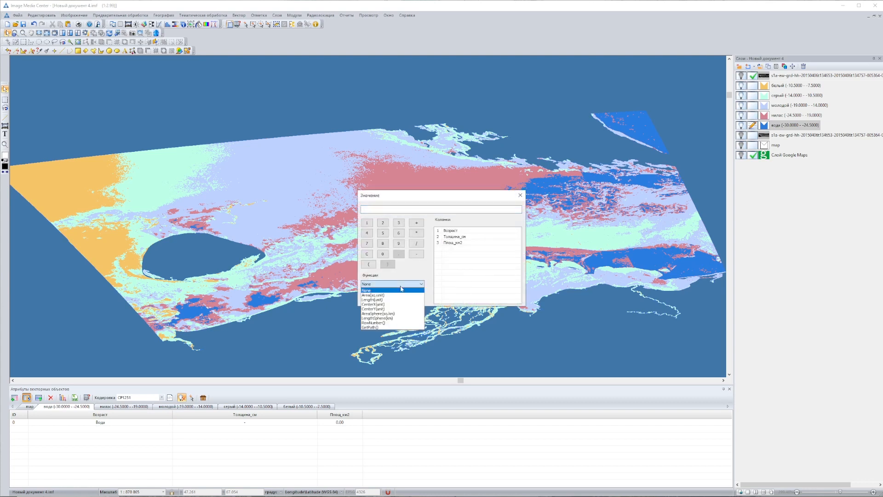
click(378, 313)
click(375, 300)
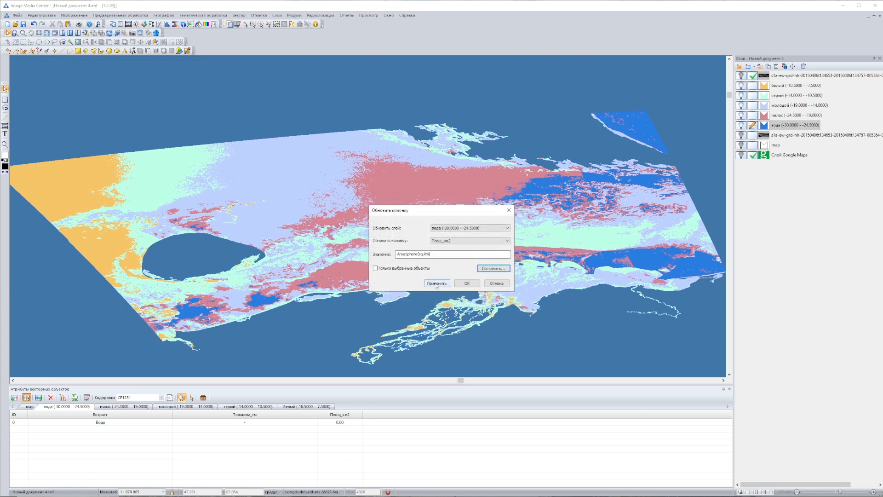
click(437, 284)
click(466, 284)
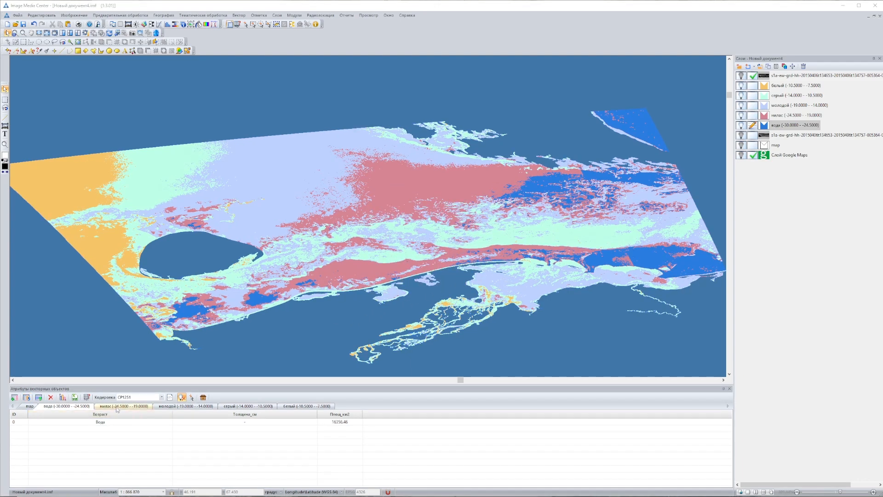
Check the attribute tables of the young, grey and white ice layers, and merge the visible class layers into the water layer.
click(178, 407)
click(248, 406)
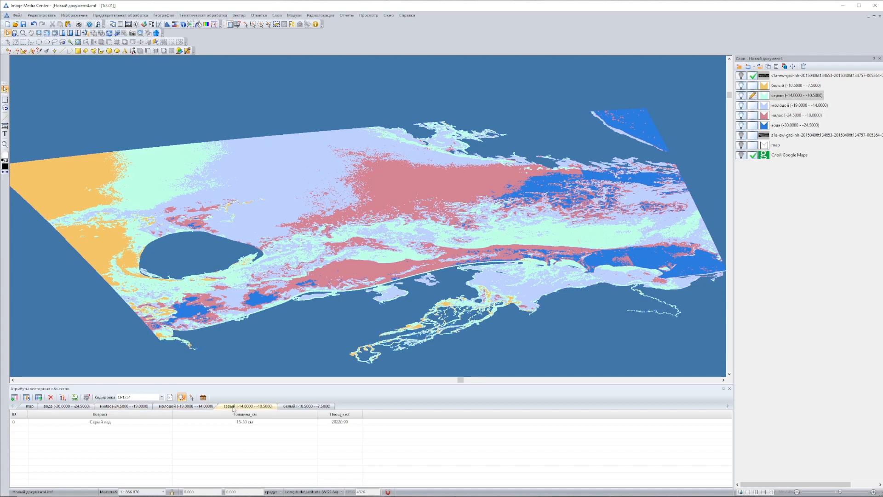
click(306, 407)
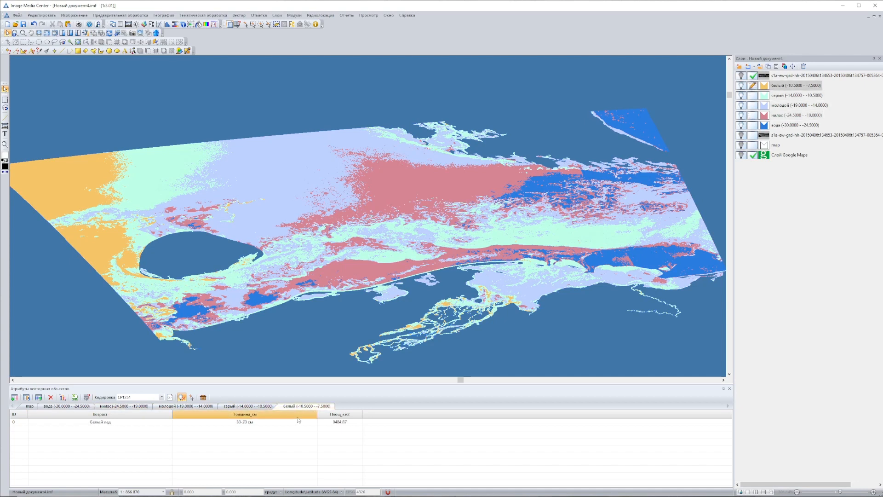
click(787, 125)
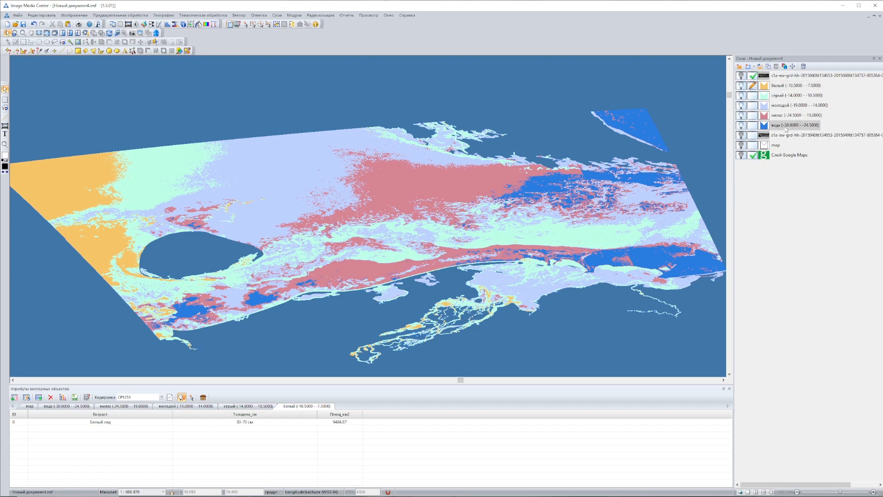
right_click(786, 127)
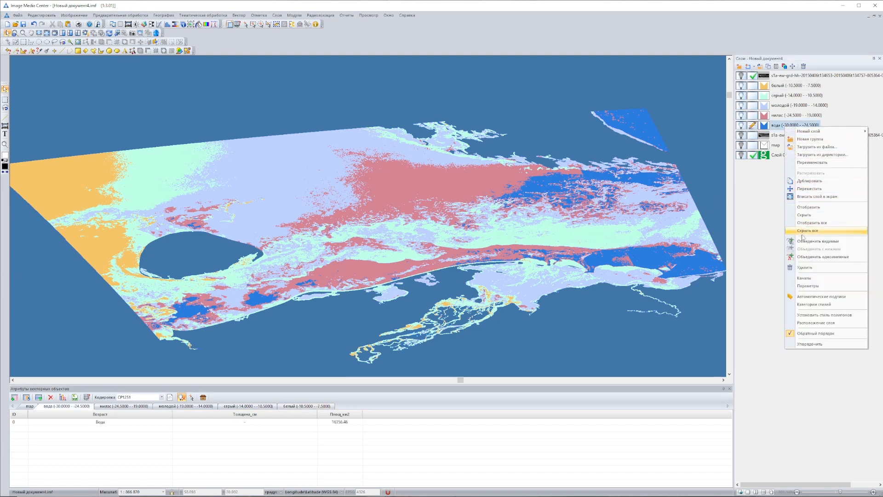
click(789, 240)
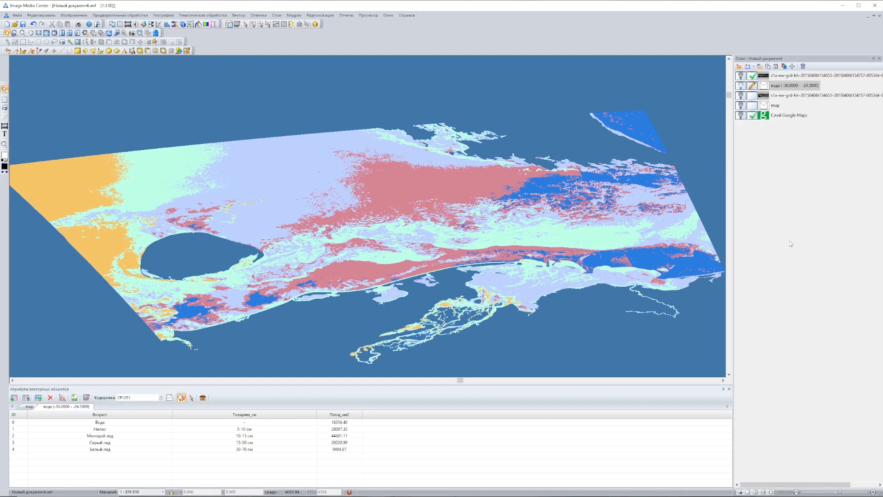
Rename the merged vector layer "классификация морского льда".
click(787, 86)
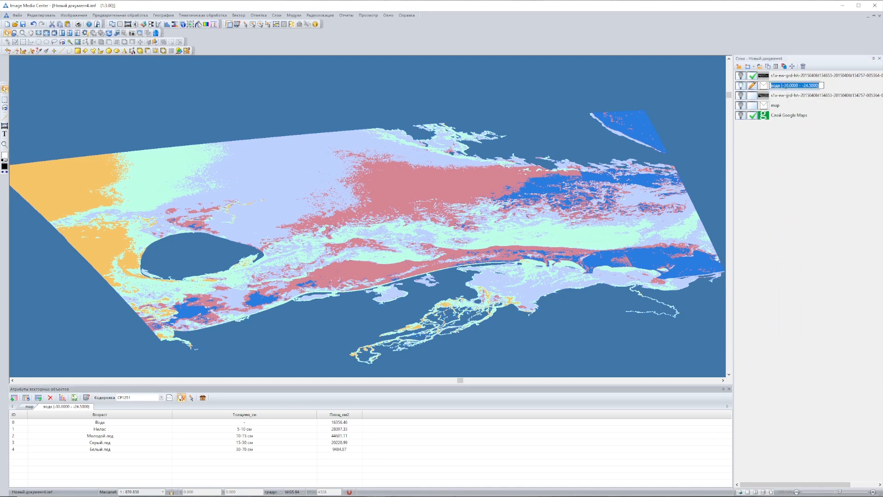
text(классификация морского льда)
key(Return)
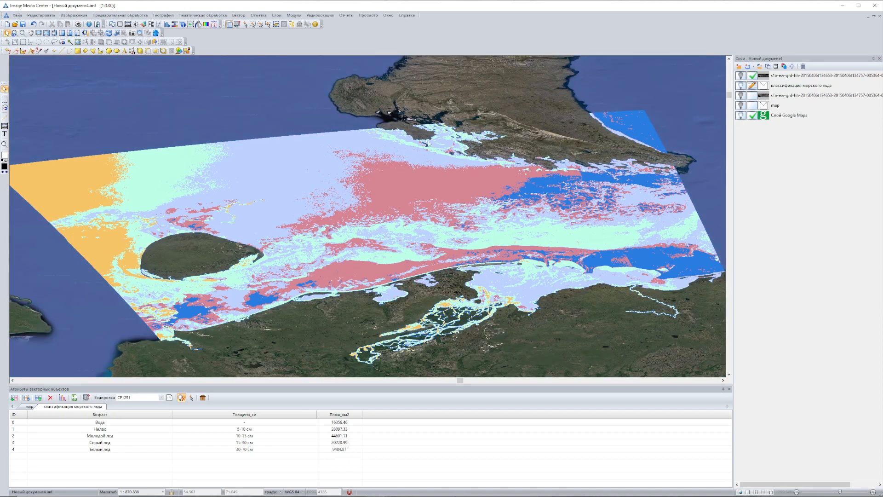
Show the lower radar layer and compare the merged sea ice classification with the radar imagery using the curtain view.
click(157, 33)
drag(81, 159, 408, 168)
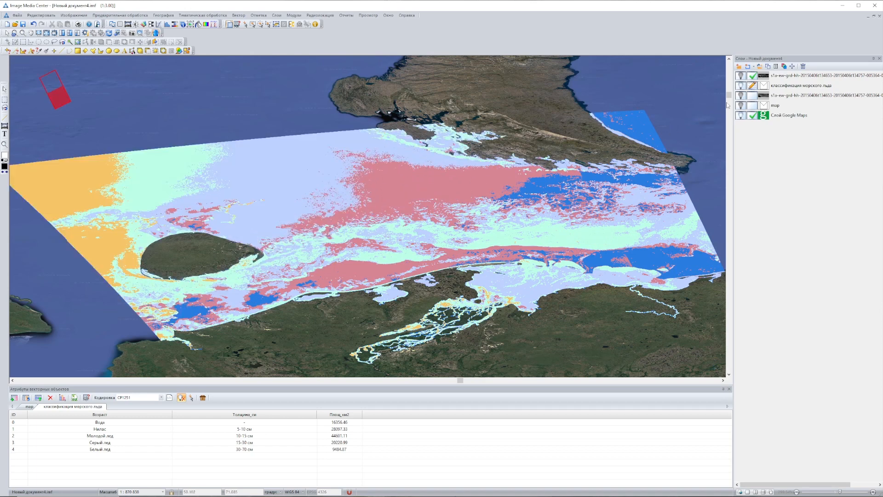
click(742, 95)
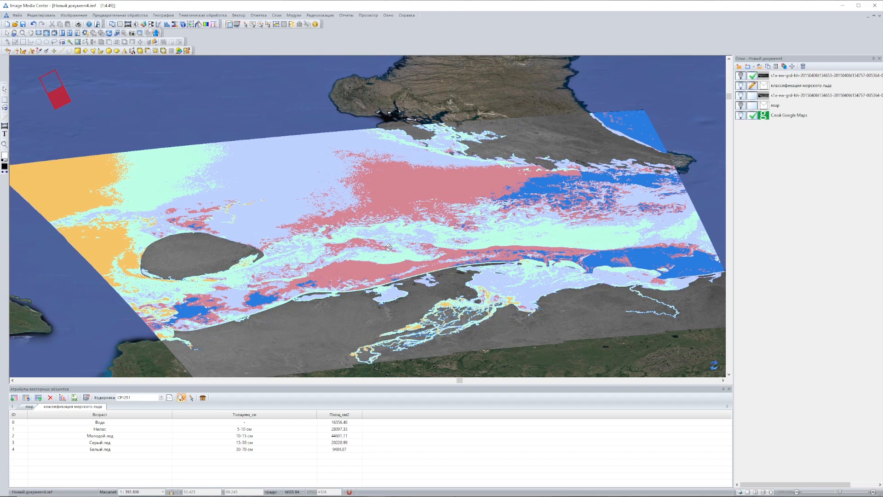
scroll(388, 247, up, 2)
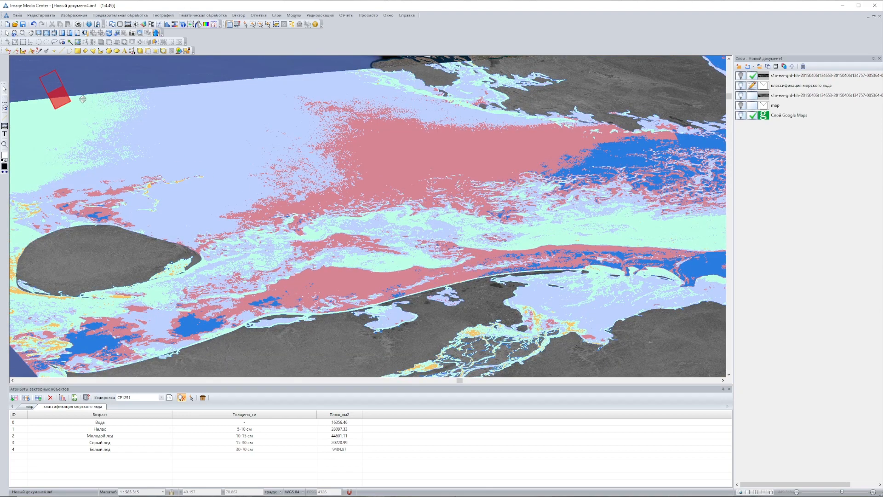
drag(82, 99, 321, 201)
click(740, 86)
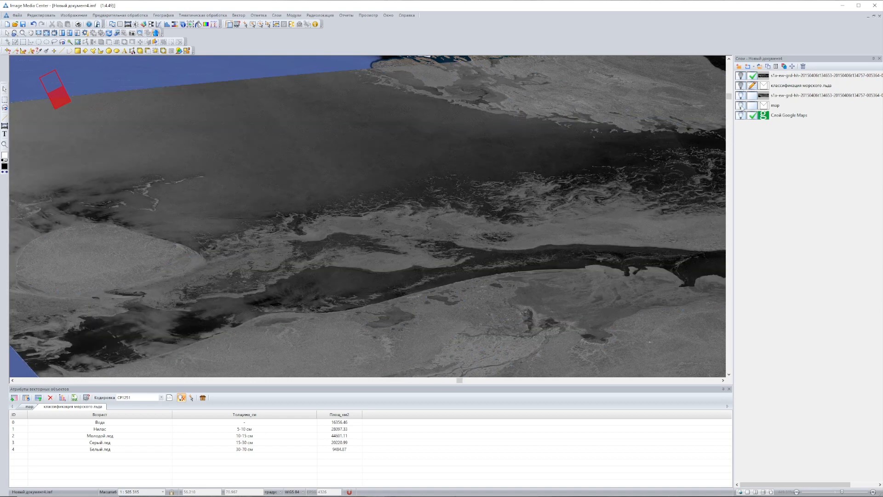